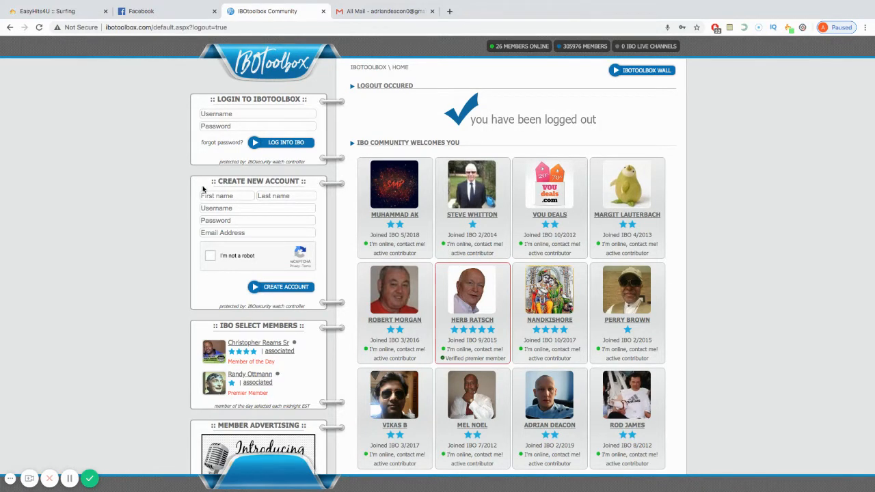
# Log in to the member account with the saved username and password
pyautogui.moveTo(206, 182); pyautogui.dragTo(192, 270)
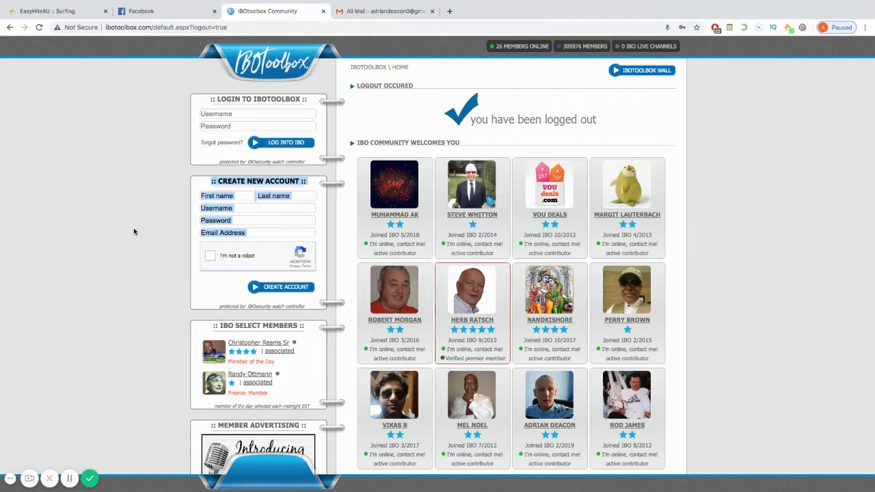
pyautogui.click(219, 121)
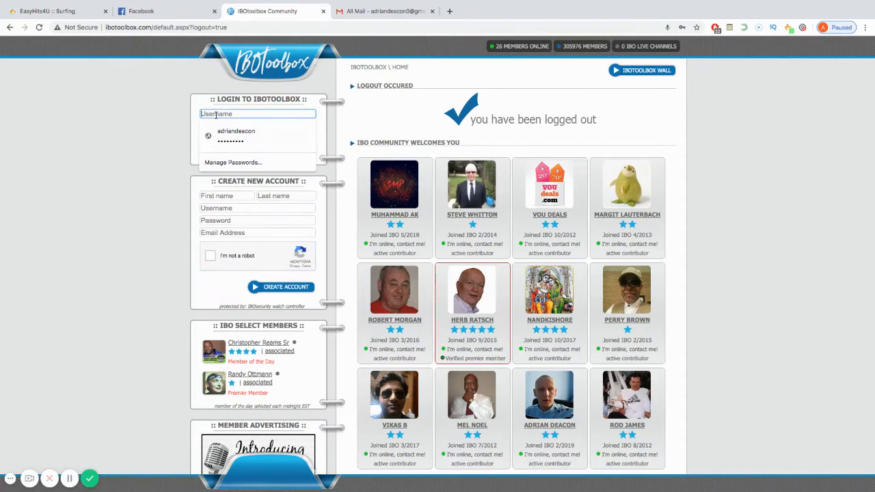
pyautogui.click(222, 128)
pyautogui.click(294, 142)
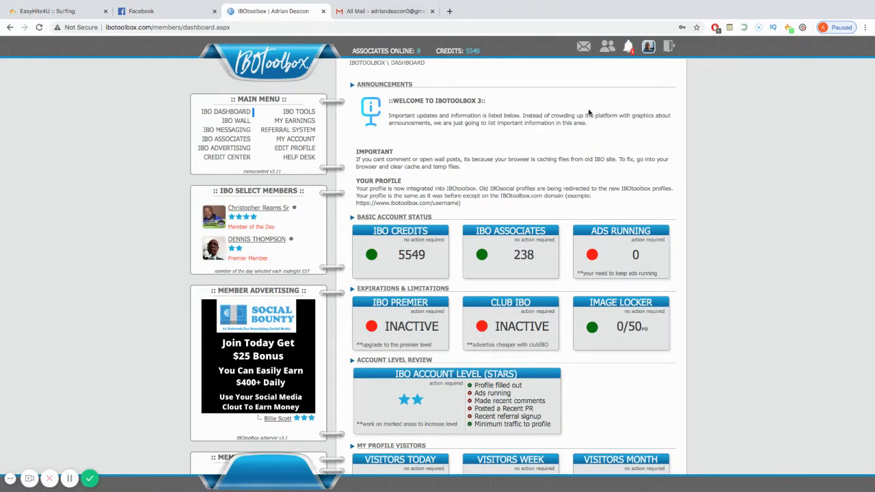
# Open the account's own member profile page and review its promotional links and social media accounts
pyautogui.click(649, 47)
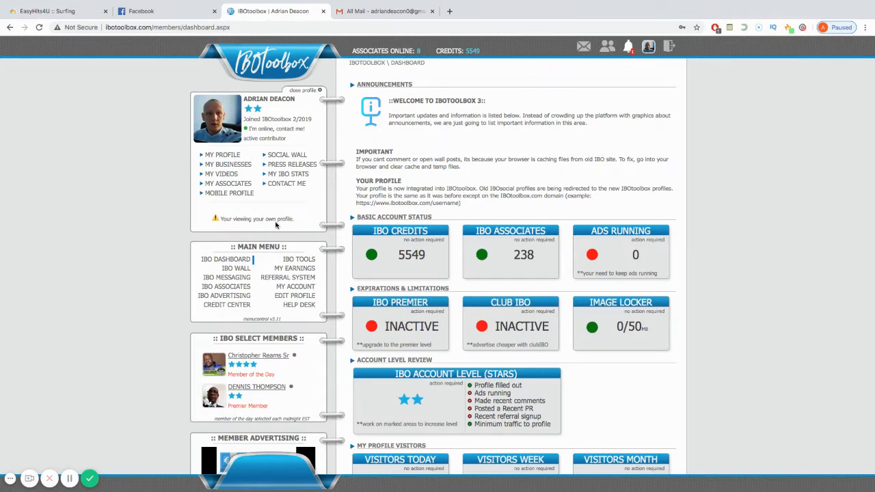
pyautogui.click(219, 156)
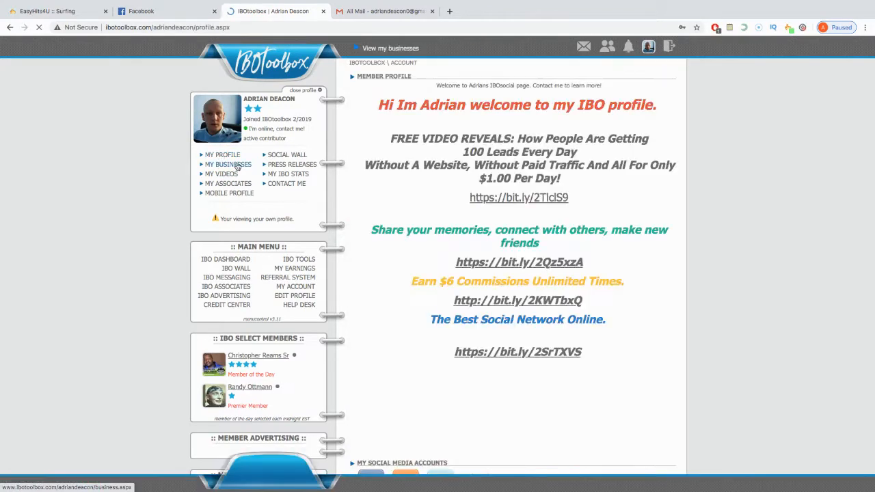
pyautogui.scroll(-3, 413, 159)
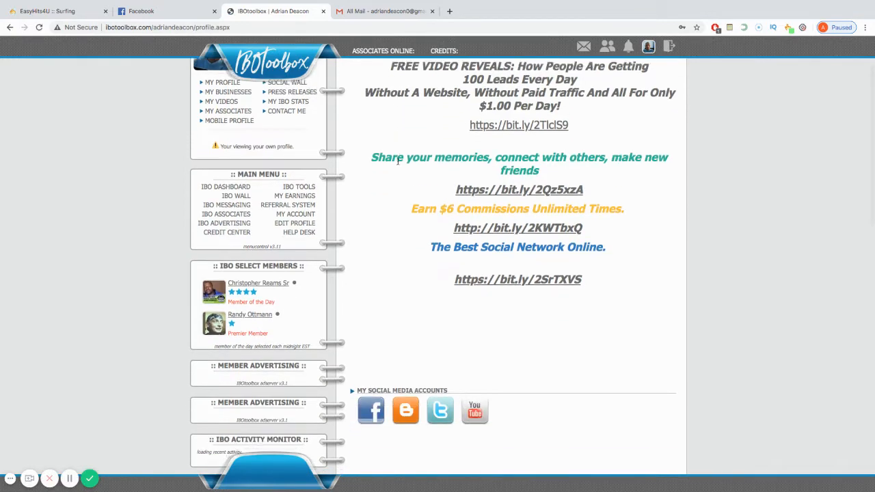
pyautogui.scroll(2, 399, 165)
pyautogui.scroll(-5, 399, 164)
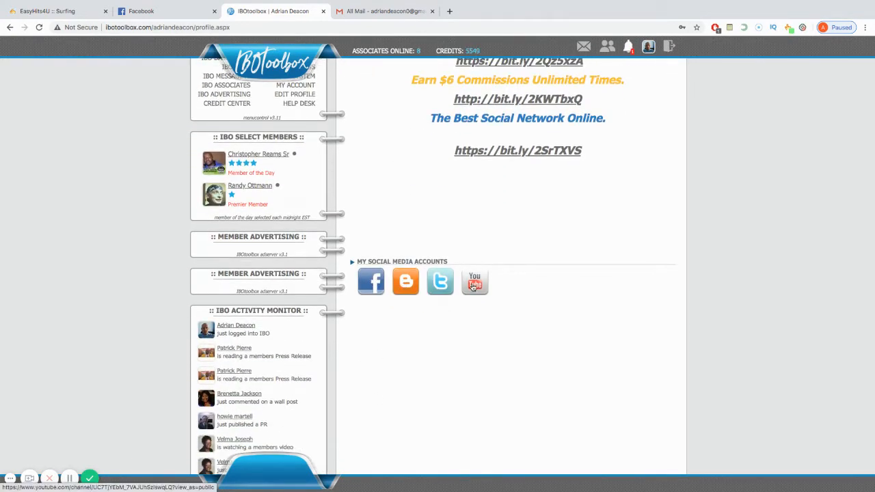
pyautogui.scroll(4, 390, 301)
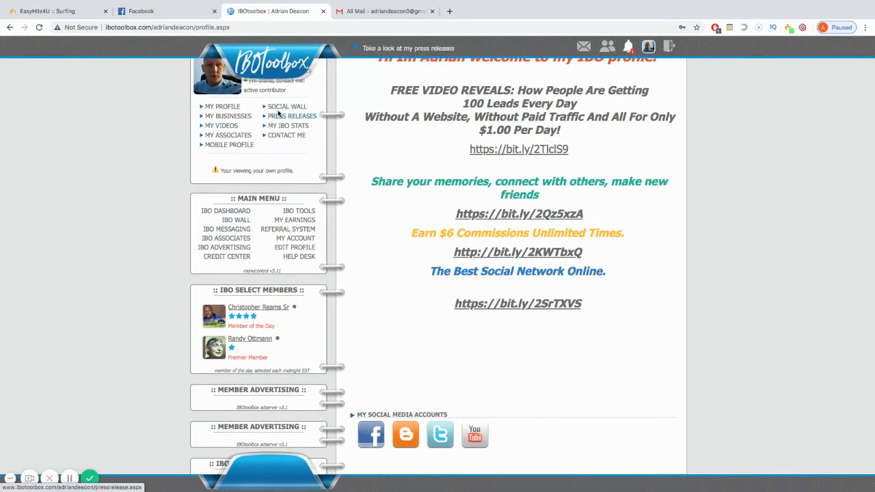
# Open the profile's My Businesses page and review the listed business descriptions
pyautogui.click(226, 116)
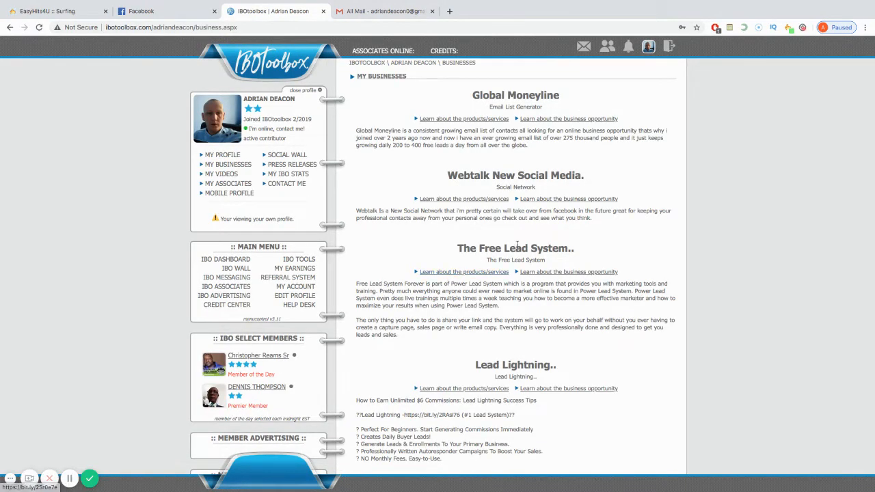
pyautogui.scroll(-1, 490, 267)
pyautogui.scroll(-4, 490, 267)
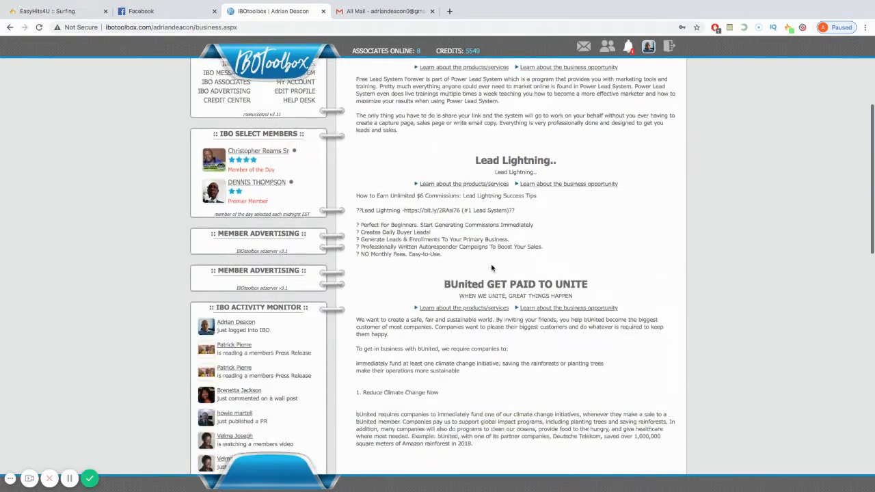
pyautogui.scroll(-10, 491, 267)
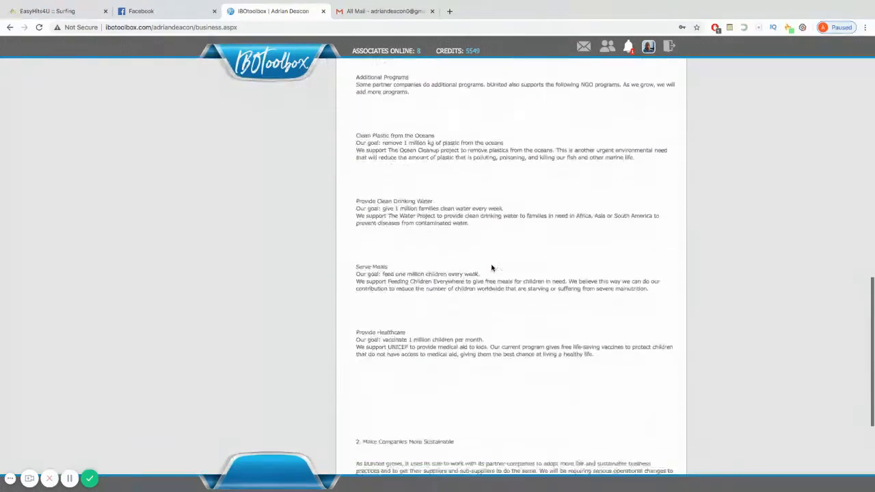
pyautogui.scroll(20, 492, 265)
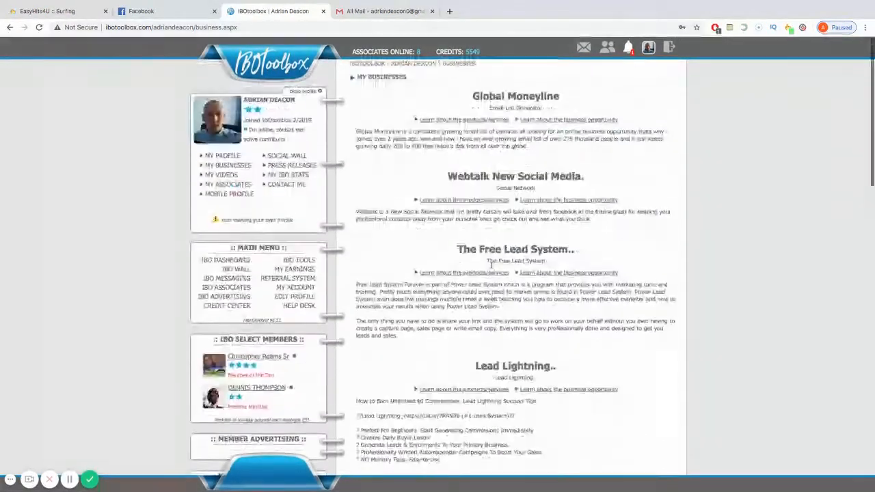
# Review the profile's list of published videos and open its Contact Me form
pyautogui.click(208, 175)
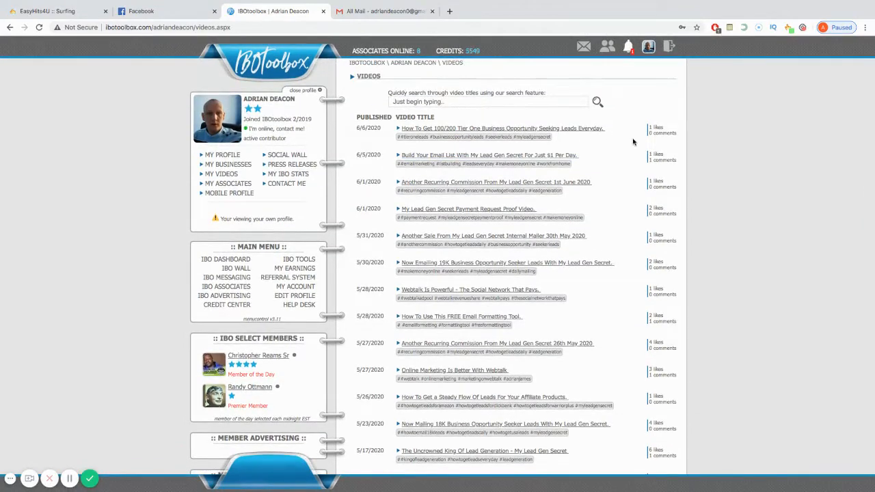
pyautogui.scroll(-3, 609, 236)
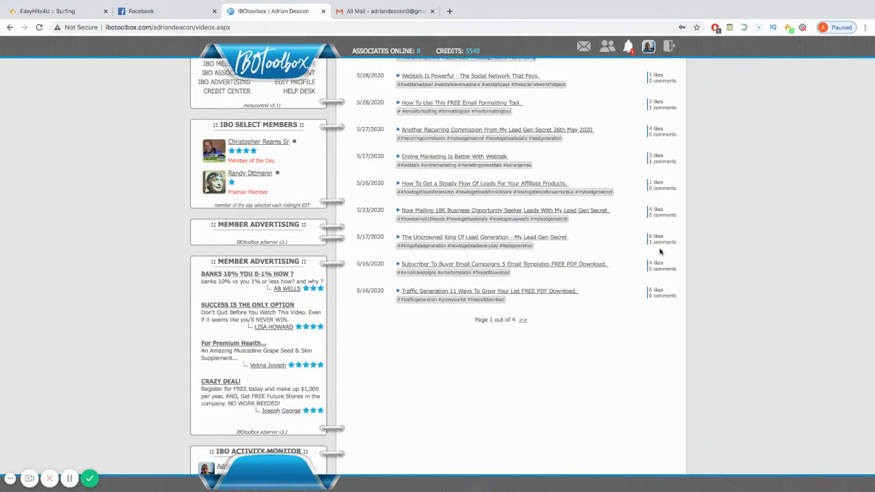
pyautogui.scroll(3, 562, 270)
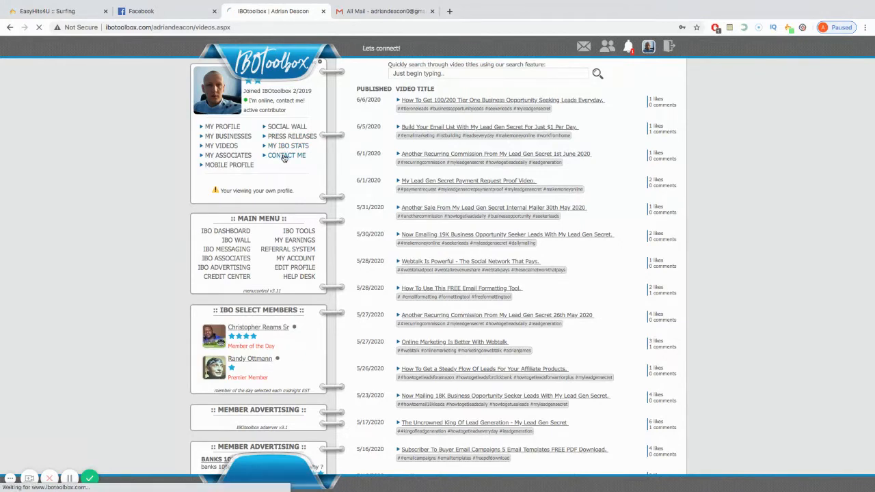
pyautogui.click(284, 156)
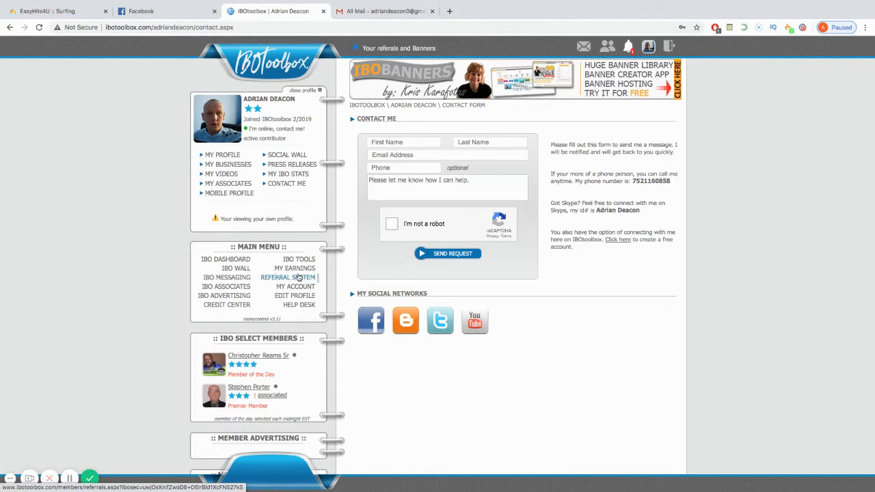
# Post "Good Morning Everyone" on the IBO wall and like the new post
pyautogui.click(235, 269)
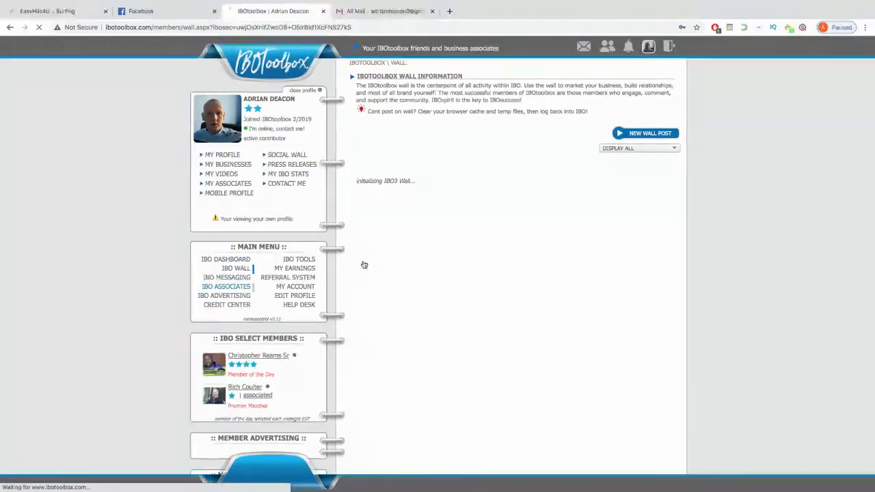
pyautogui.scroll(-2, 474, 193)
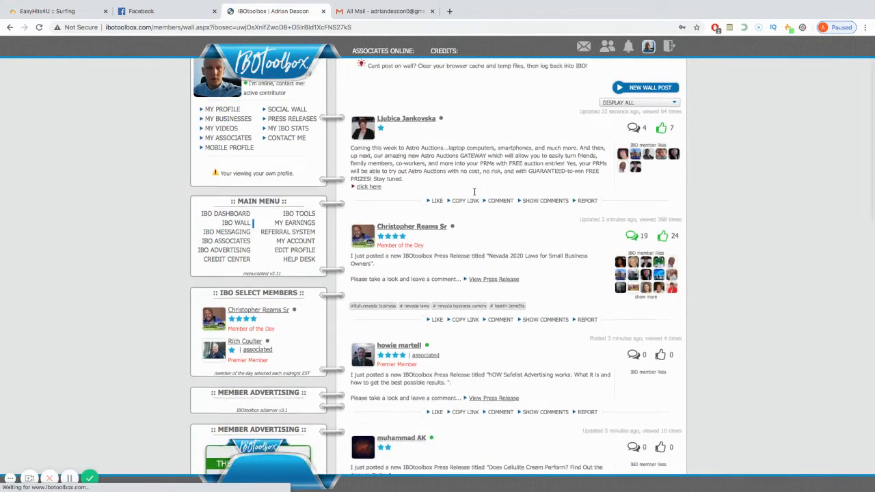
pyautogui.scroll(2, 475, 194)
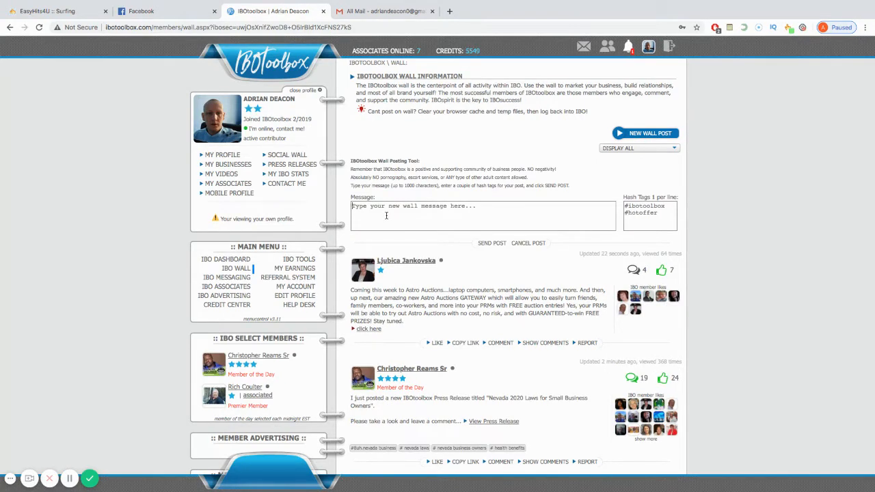
pyautogui.write('Good Morning Everyone')
pyautogui.click(493, 243)
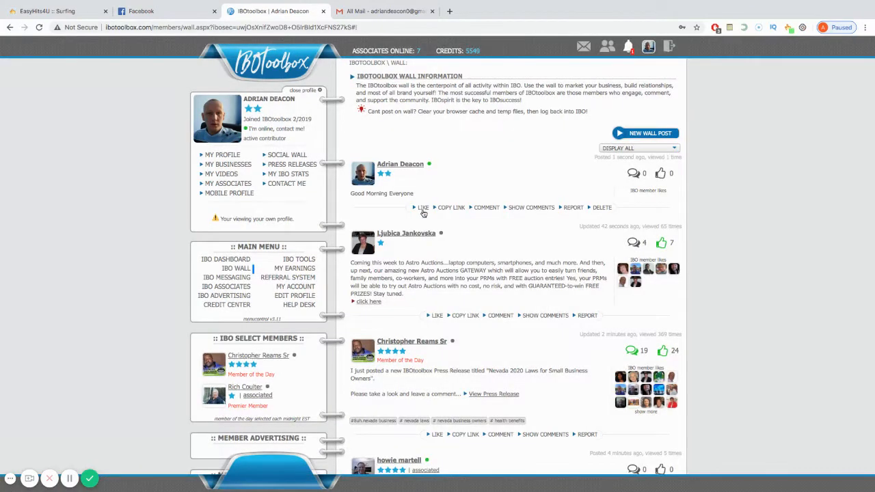
pyautogui.click(423, 207)
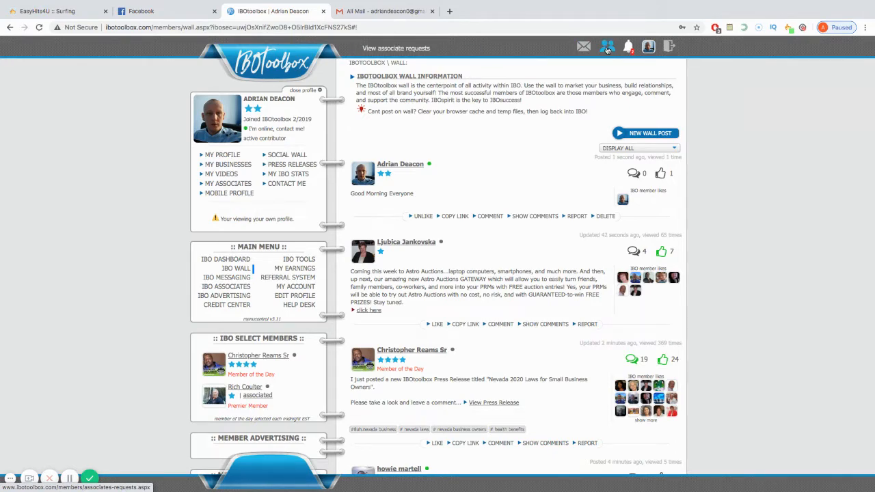
# Open the notifications, select all of them and delete them
pyautogui.click(629, 48)
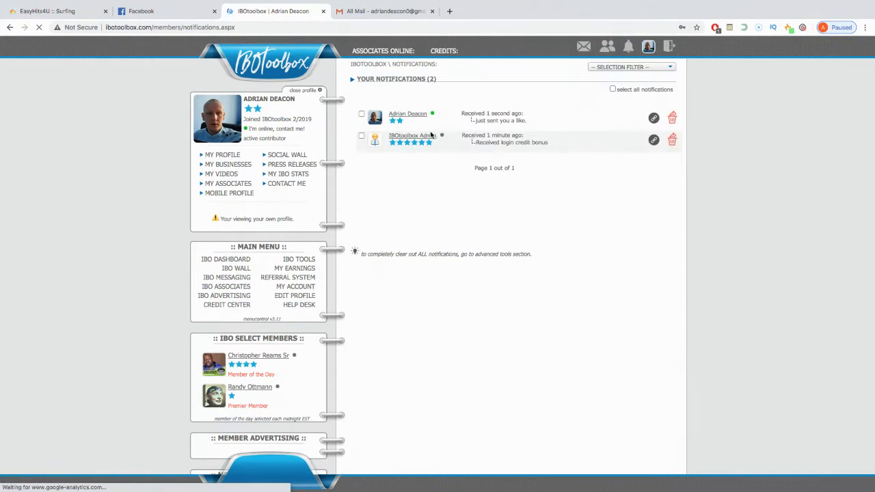
pyautogui.click(612, 89)
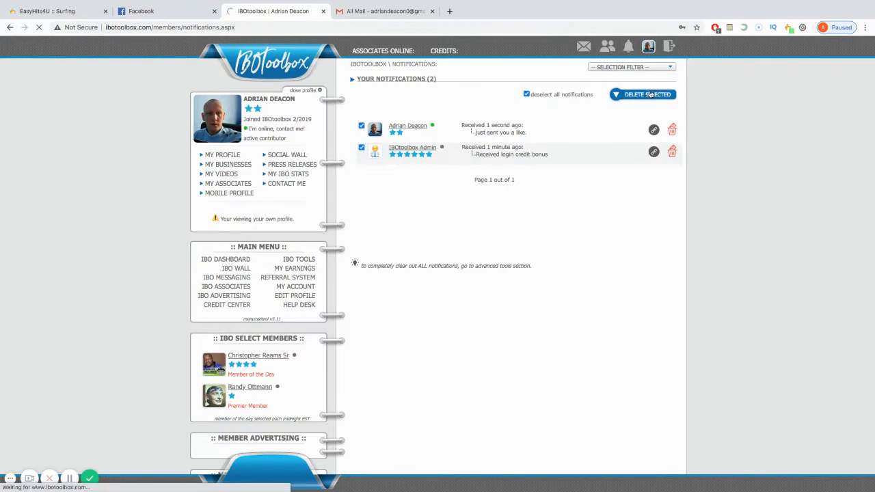
pyautogui.click(651, 94)
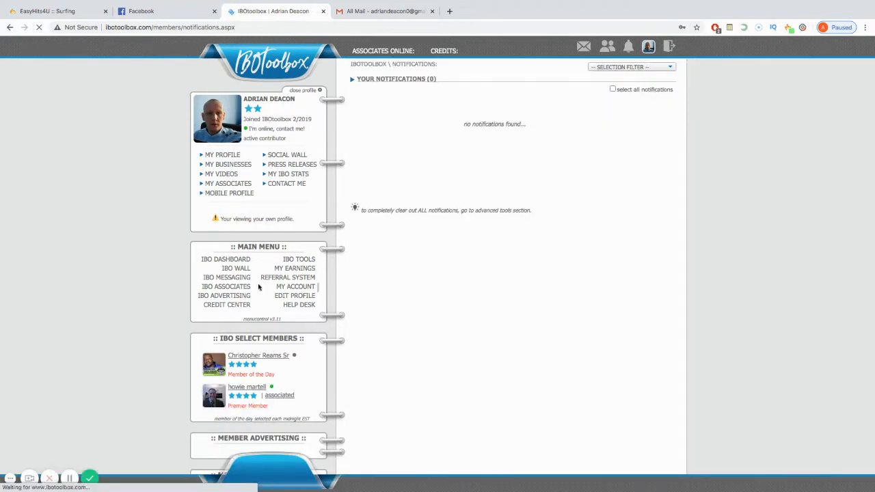
# View the IBO Tools page and check the joining date in the profile's My IBO Stats
pyautogui.click(295, 260)
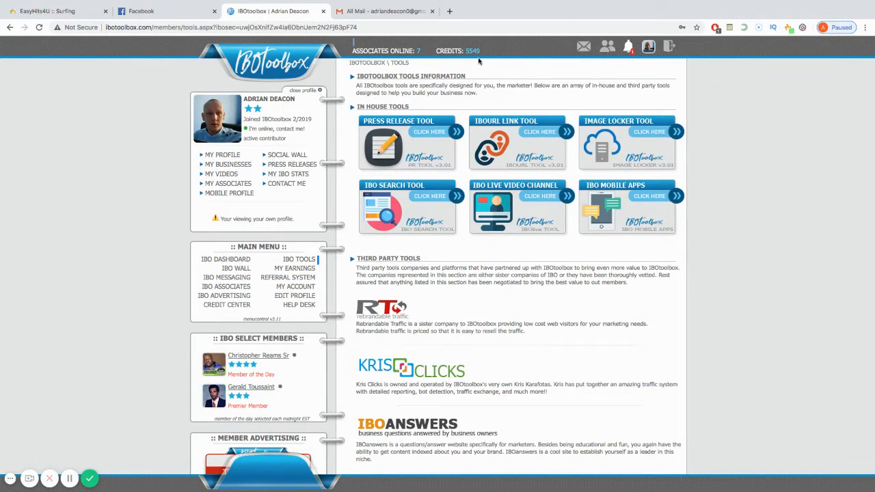
pyautogui.click(291, 175)
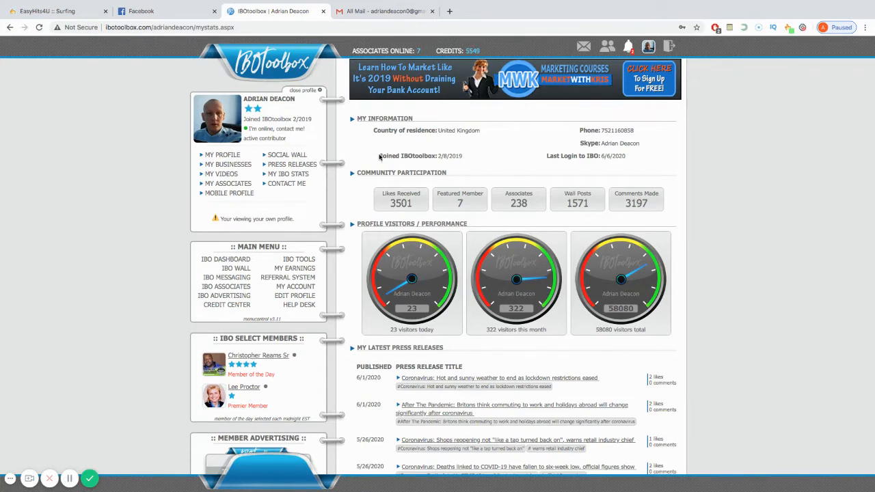
pyautogui.moveTo(378, 157); pyautogui.dragTo(471, 156)
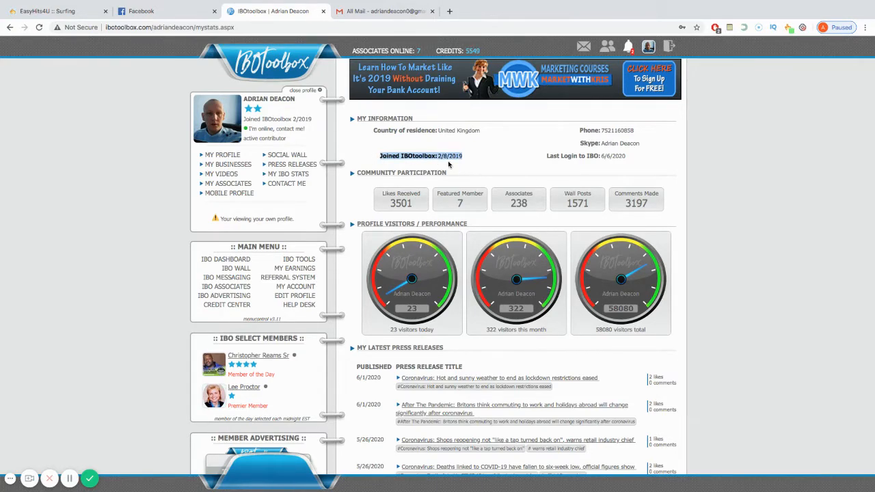
pyautogui.click(484, 158)
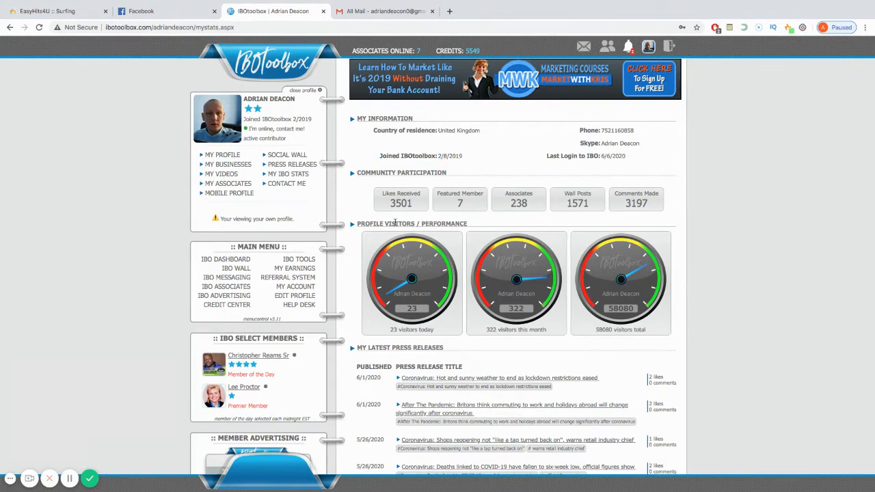
pyautogui.scroll(-1, 363, 211)
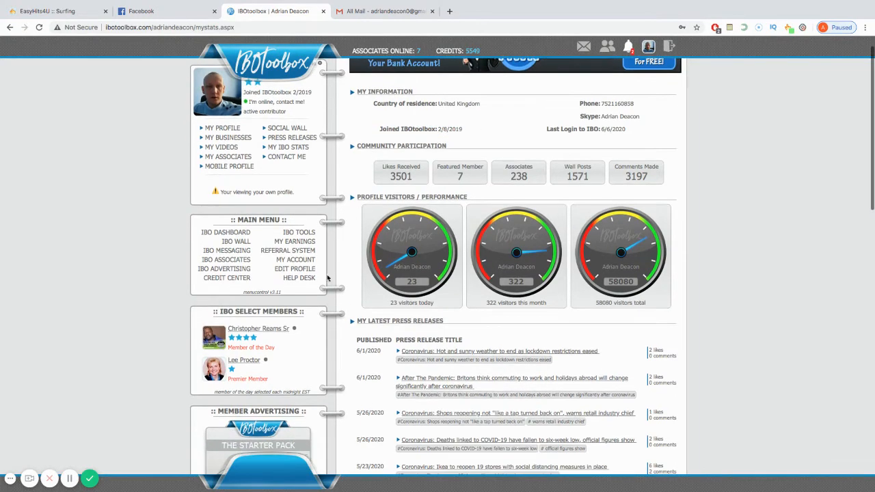
pyautogui.scroll(1, 415, 269)
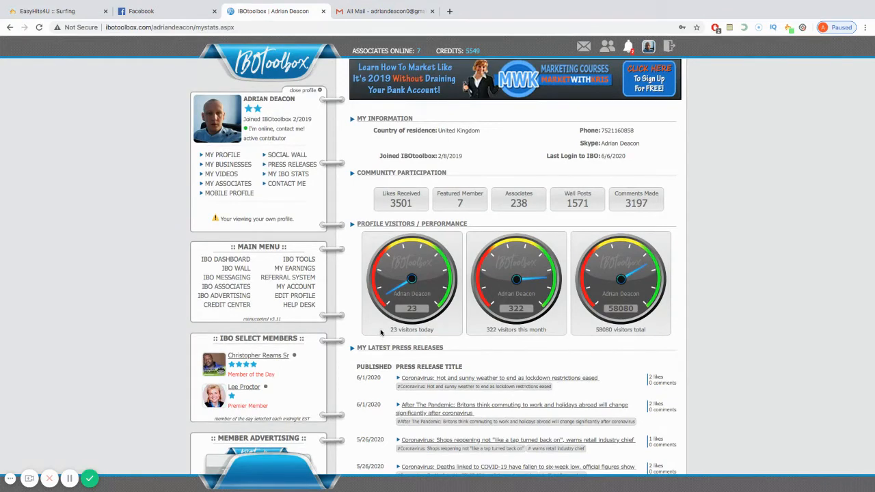
# Examine the profile's visitor figures for today, this month and in total on the stats page
pyautogui.moveTo(381, 331); pyautogui.dragTo(439, 332)
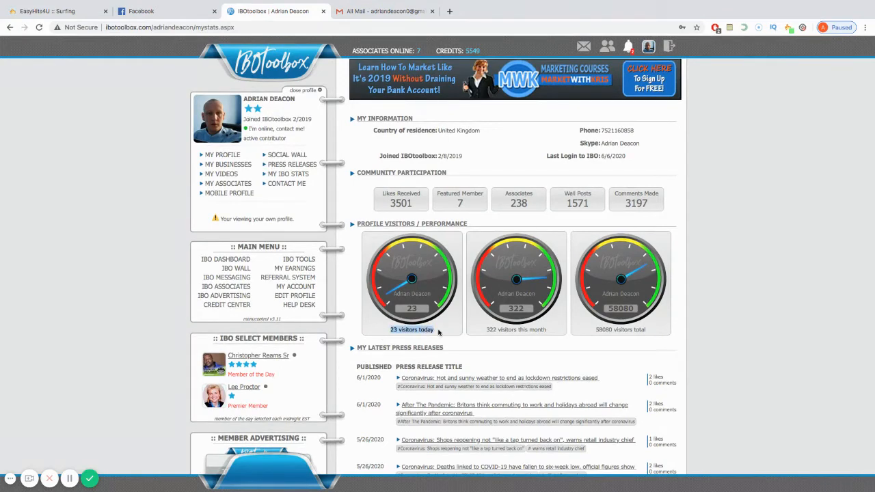
pyautogui.click(478, 331)
pyautogui.moveTo(478, 331); pyautogui.dragTo(562, 335)
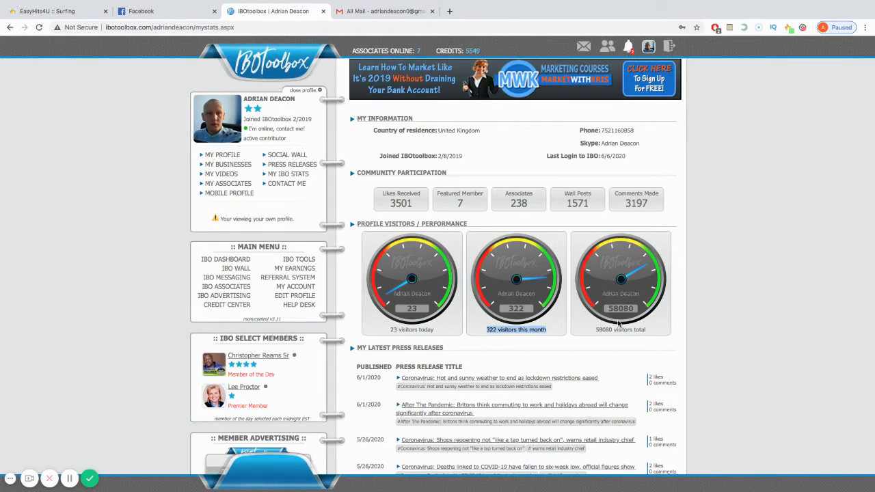
pyautogui.click(589, 331)
pyautogui.moveTo(588, 331); pyautogui.dragTo(657, 331)
pyautogui.scroll(-1, 709, 316)
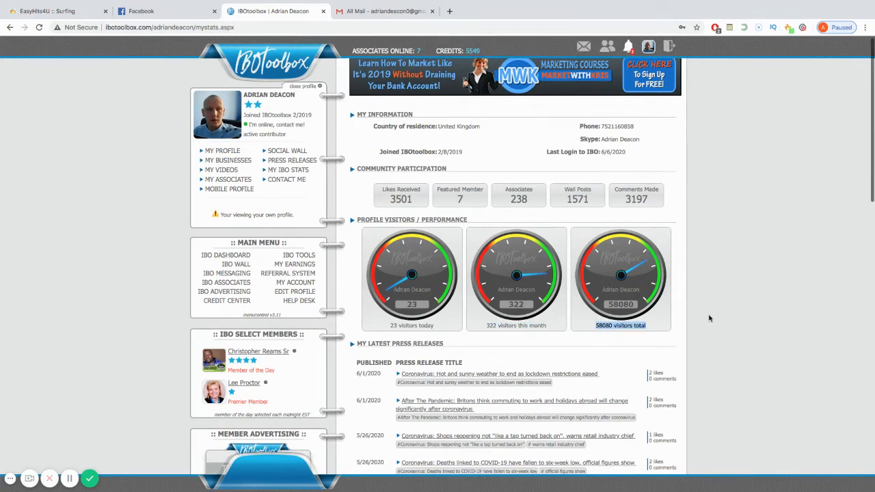
pyautogui.click(725, 304)
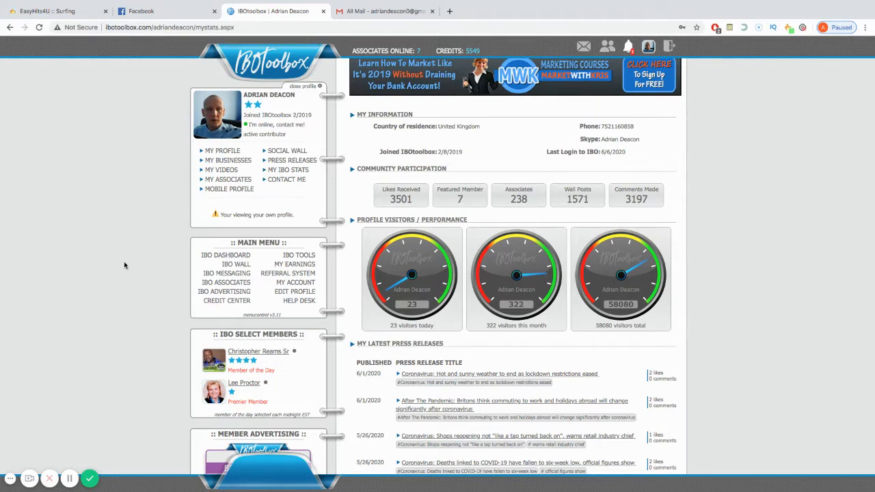
pyautogui.scroll(1, 124, 268)
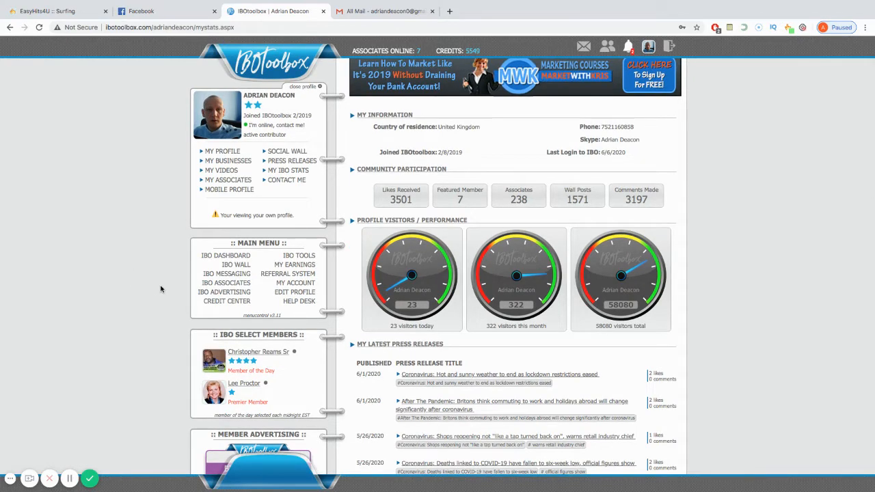
# Clear the new notifications by opening the notifications page, selecting all of them and deleting them
pyautogui.click(628, 46)
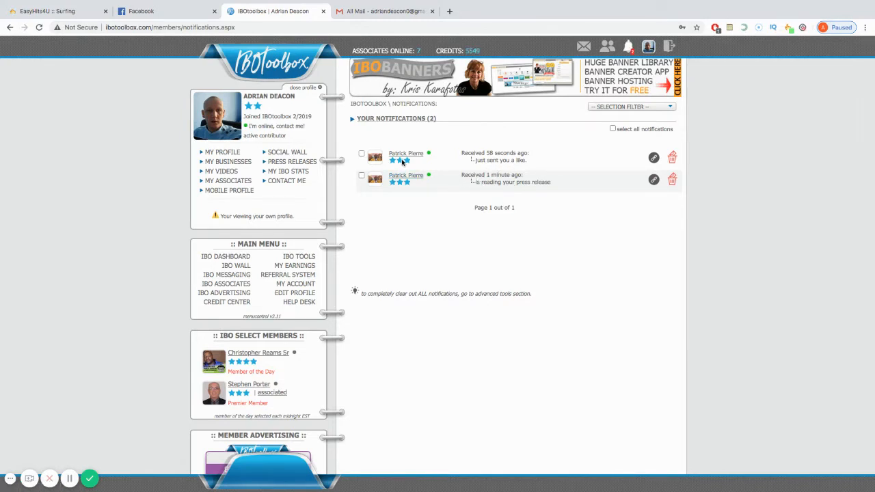
pyautogui.click(613, 130)
pyautogui.click(643, 134)
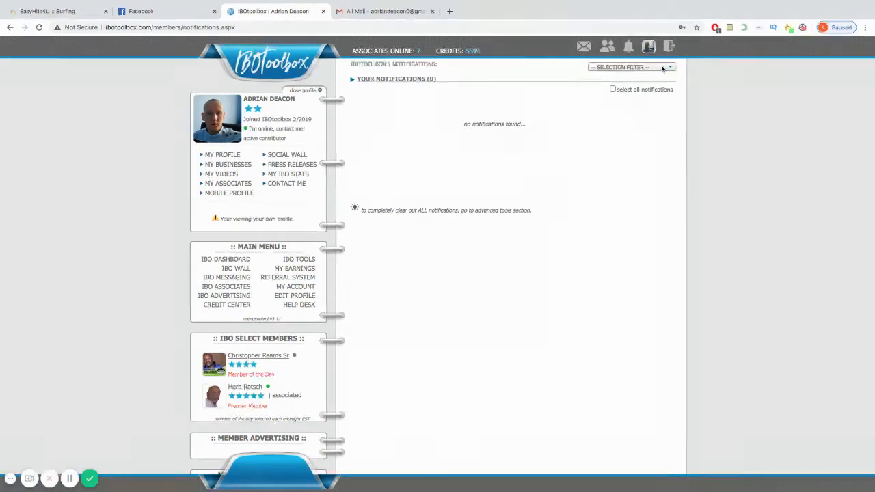
# Open the IBO Advertising page and pause AdBlock on it
pyautogui.click(218, 297)
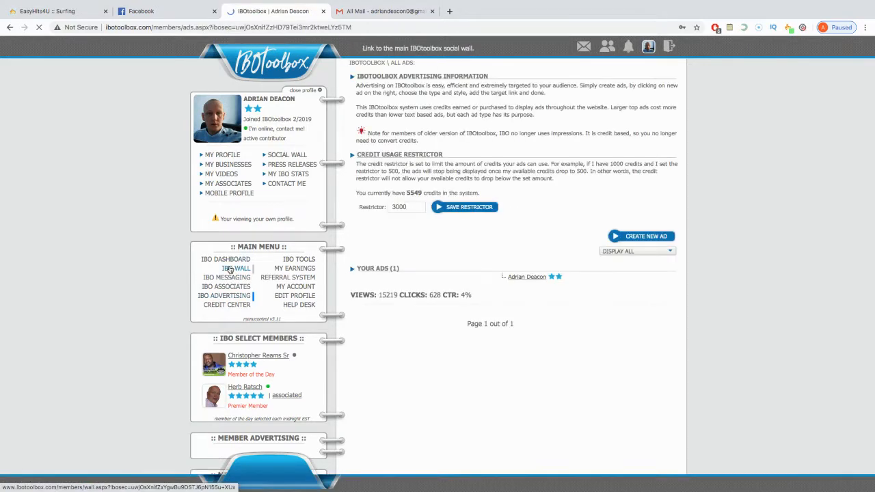
pyautogui.click(715, 28)
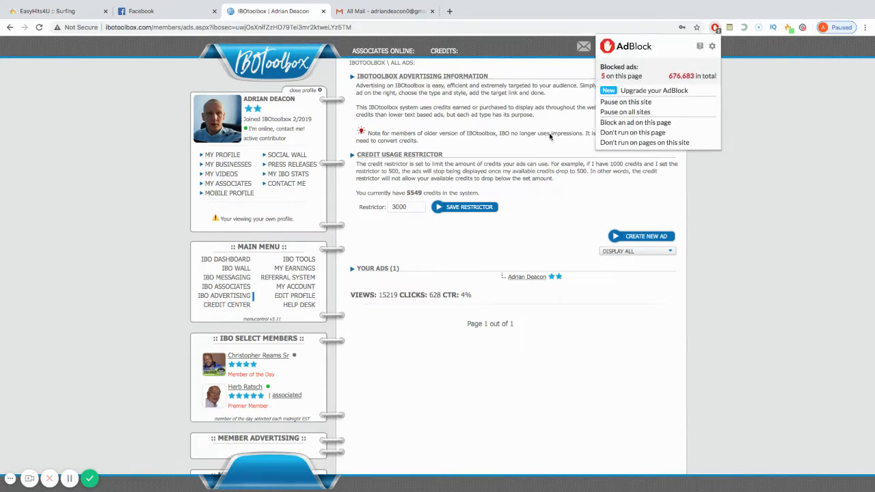
pyautogui.click(626, 102)
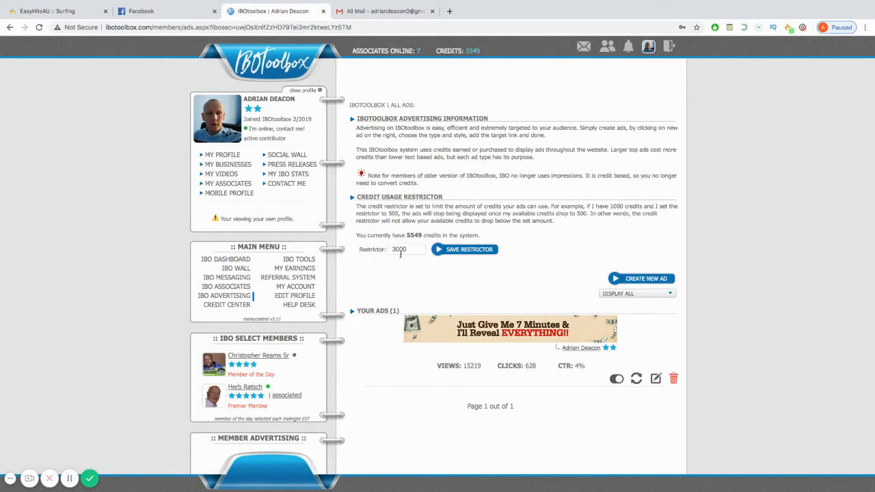
# Switch on the banner ad listed under Your Ads on the advertising page
pyautogui.scroll(-1, 393, 268)
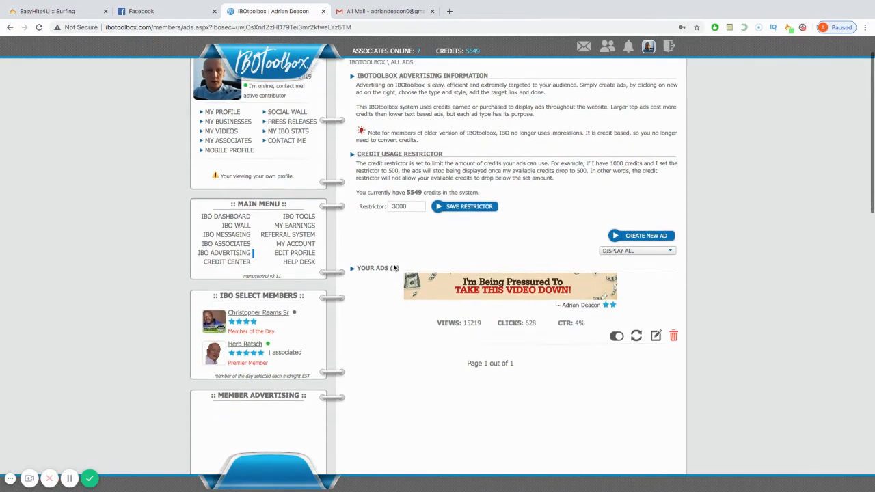
pyautogui.scroll(-1, 394, 268)
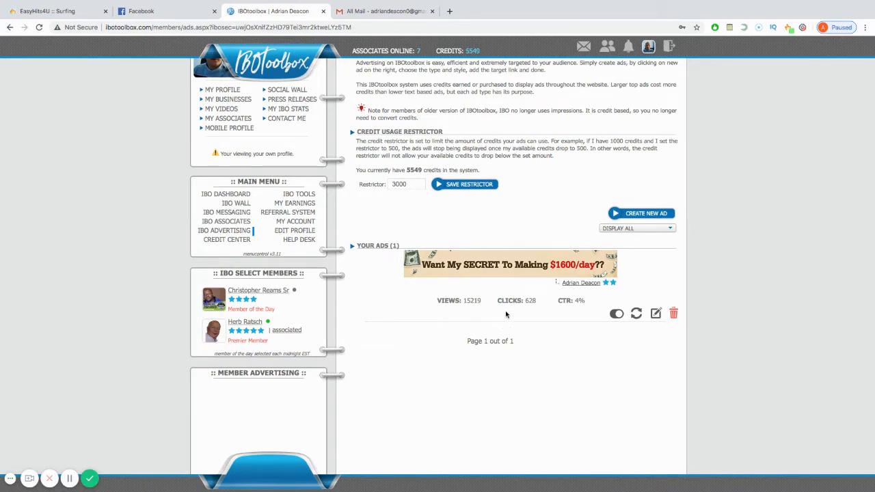
pyautogui.click(617, 314)
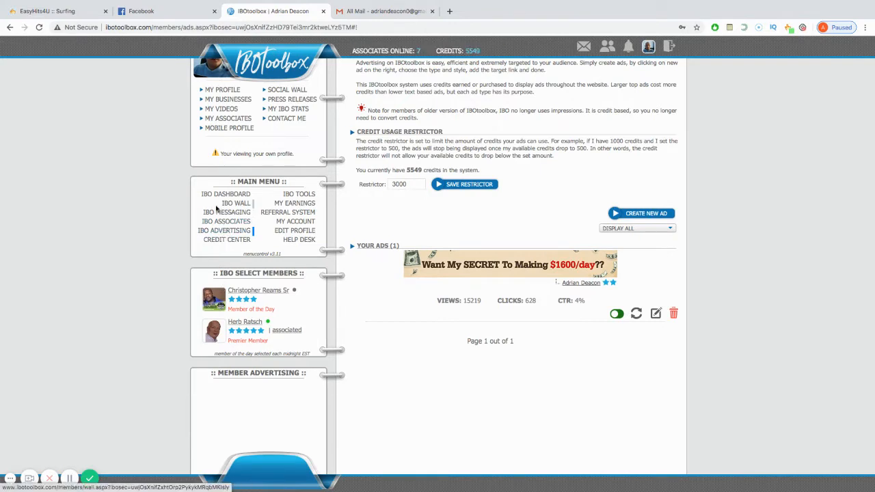
# View the profile's My IBO Stats page again, down to the profile visitors section
pyautogui.scroll(1, 298, 175)
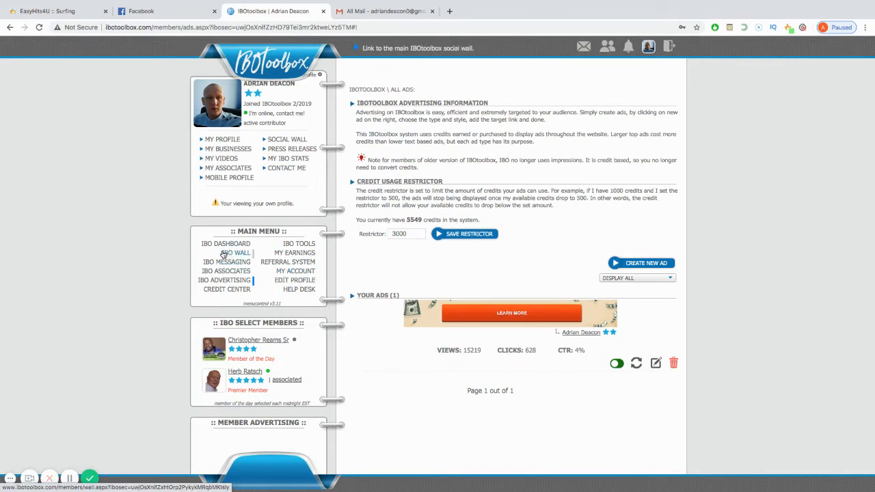
pyautogui.click(284, 159)
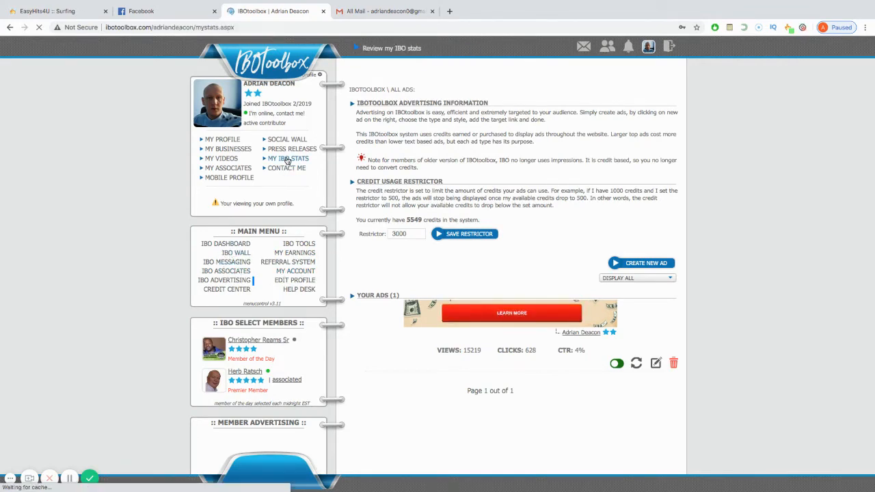
pyautogui.scroll(-1, 365, 236)
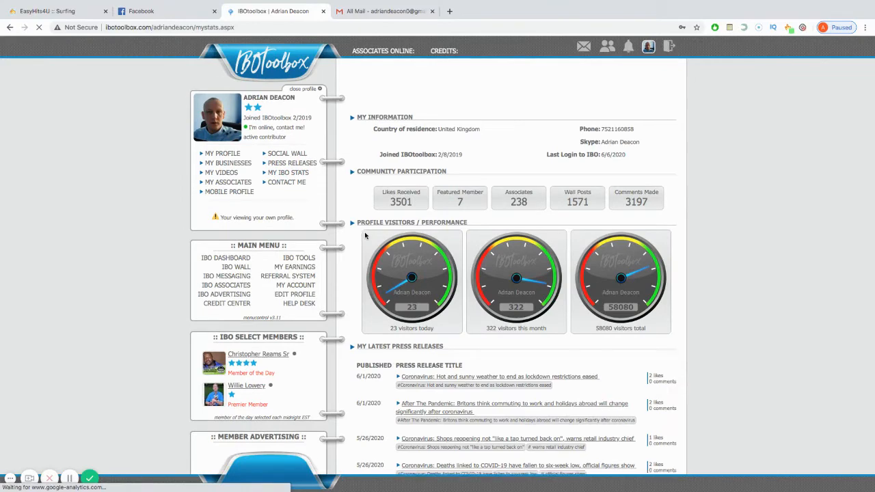
# Open the IBO Dashboard and examine the basic account status and the IBO Account Level (Stars) review
pyautogui.click(227, 245)
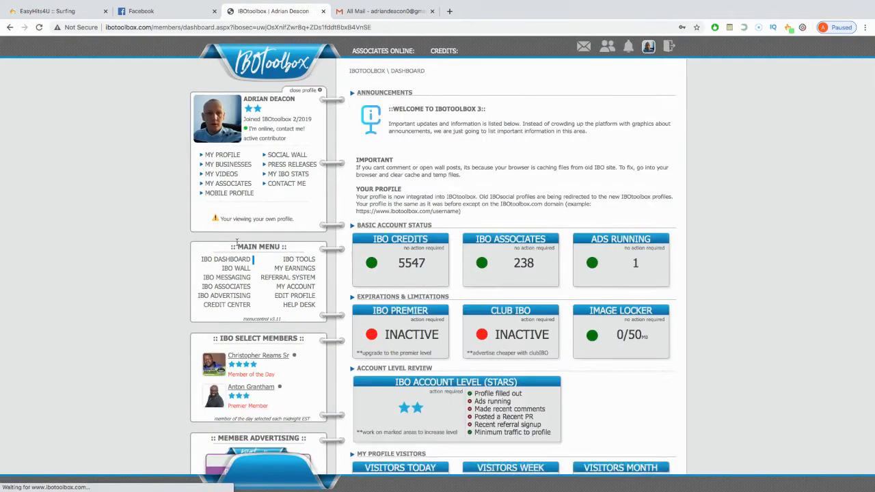
pyautogui.scroll(-3, 383, 288)
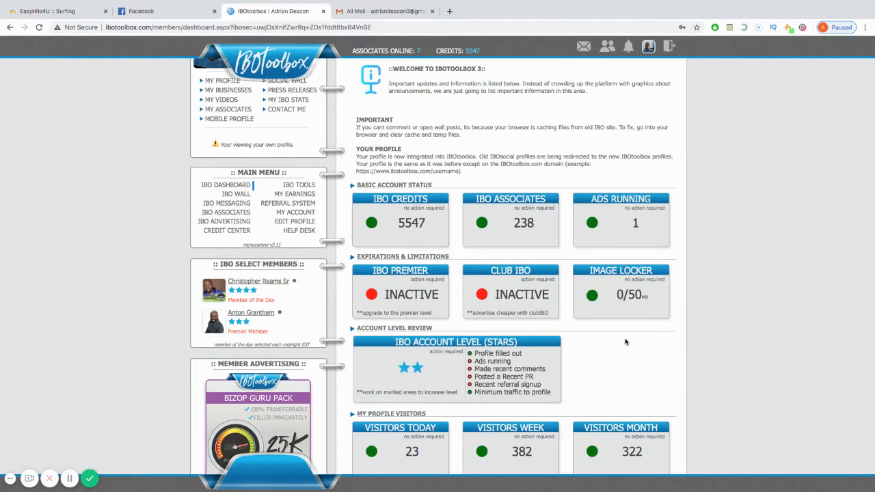
pyautogui.scroll(-3, 625, 342)
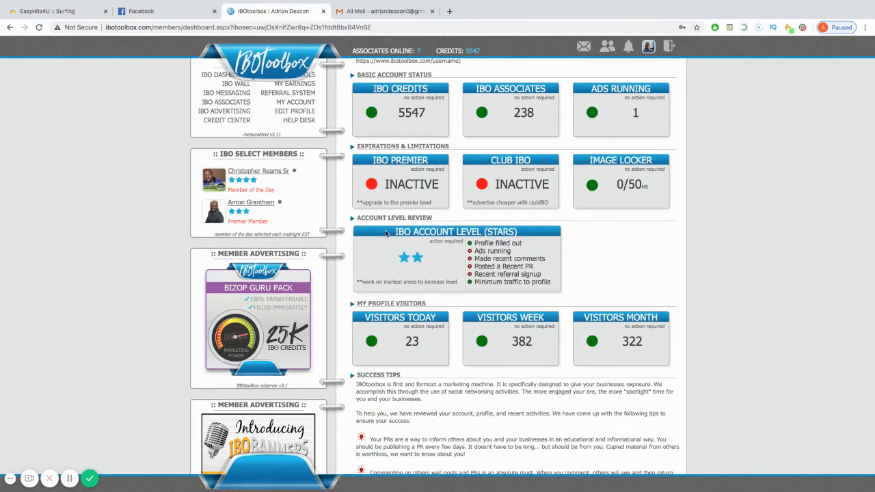
pyautogui.moveTo(385, 234); pyautogui.dragTo(525, 235)
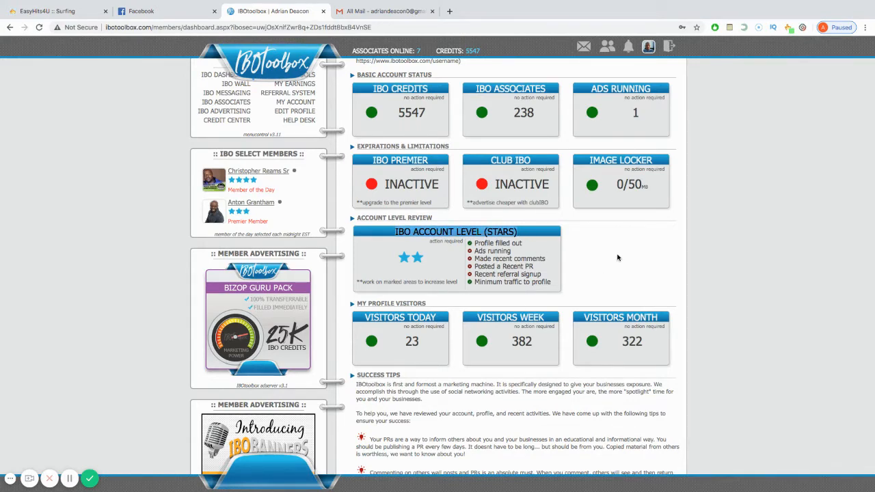
pyautogui.click(547, 270)
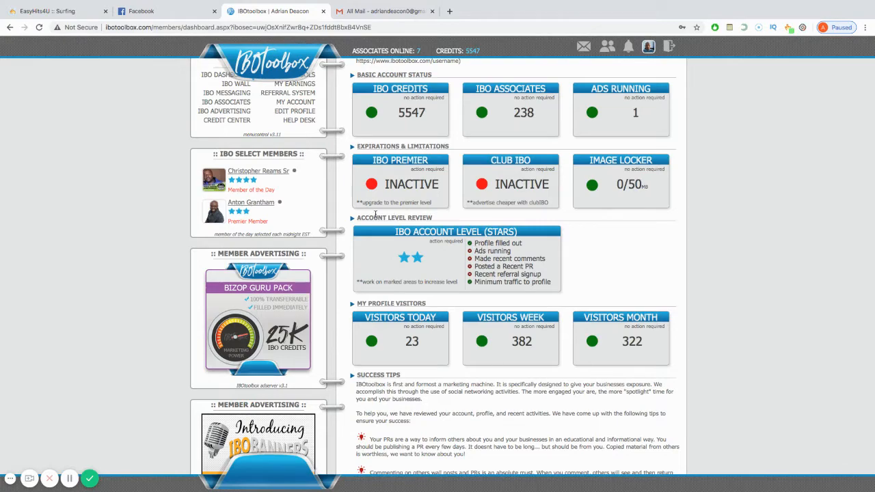
pyautogui.scroll(3, 375, 214)
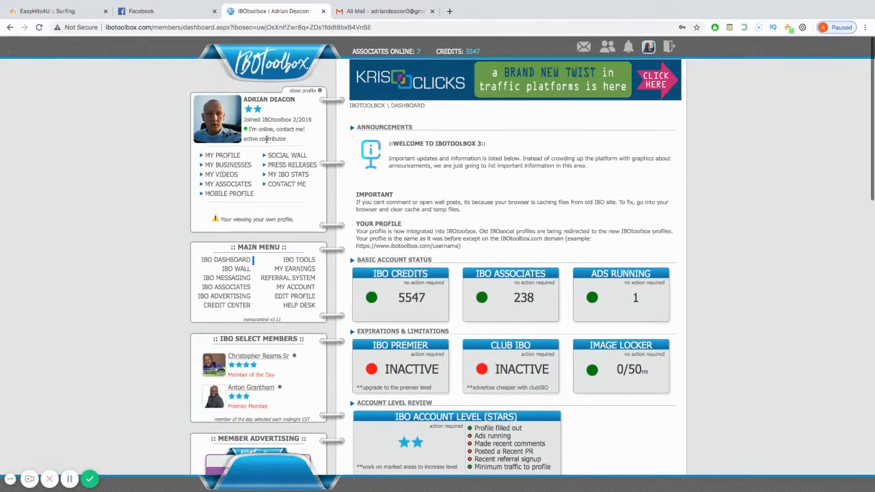
# Compare the profile's star rating with the account level requirements and highlight "Posted a Recent PR"
pyautogui.scroll(-2, 458, 280)
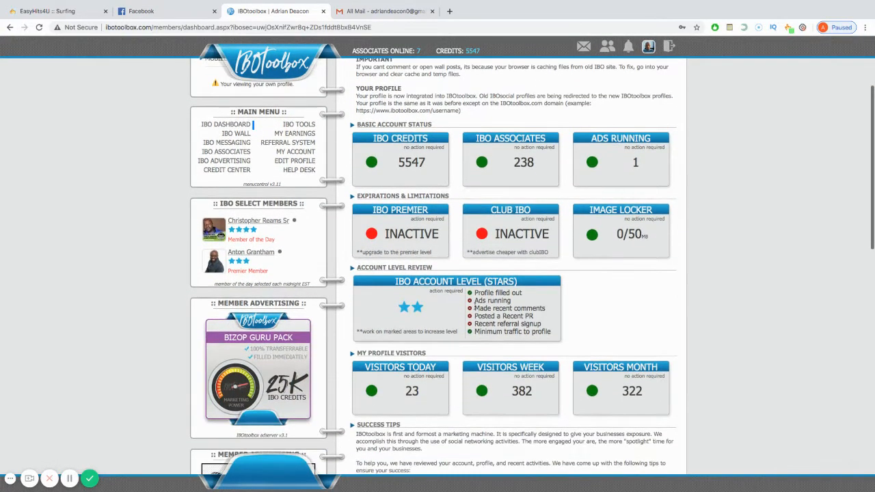
pyautogui.scroll(3, 318, 241)
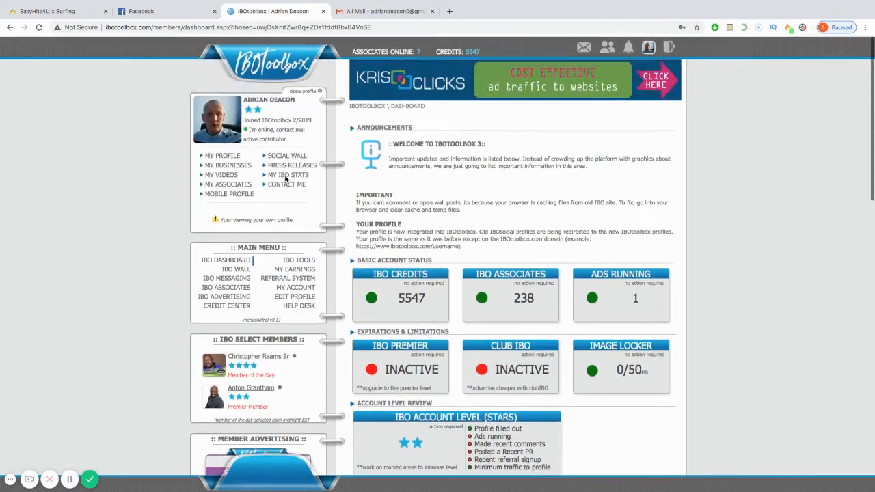
pyautogui.scroll(-3, 288, 185)
pyautogui.scroll(1, 257, 134)
pyautogui.scroll(2, 257, 134)
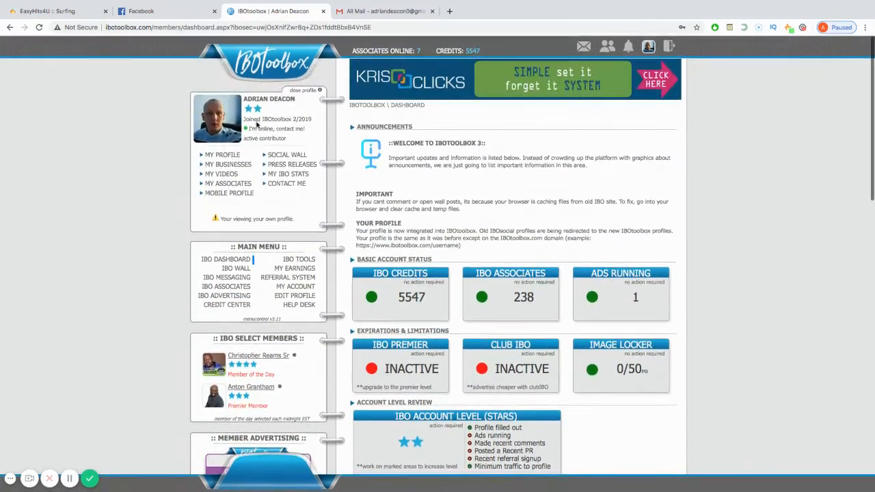
pyautogui.scroll(-1, 305, 216)
pyautogui.scroll(-1, 306, 215)
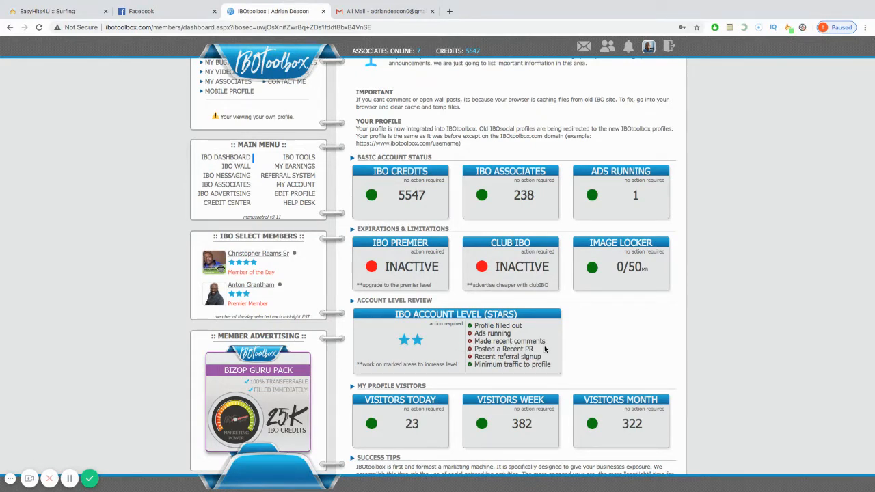
pyautogui.scroll(-1, 473, 349)
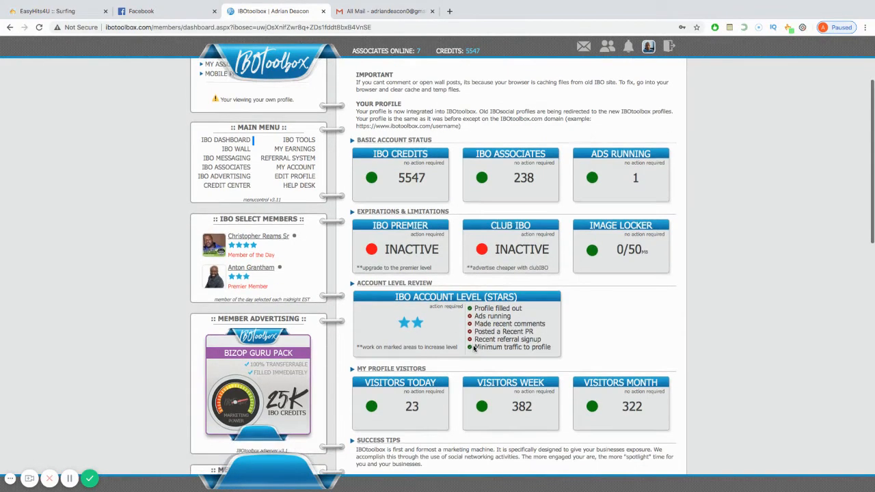
pyautogui.moveTo(542, 333); pyautogui.dragTo(471, 333)
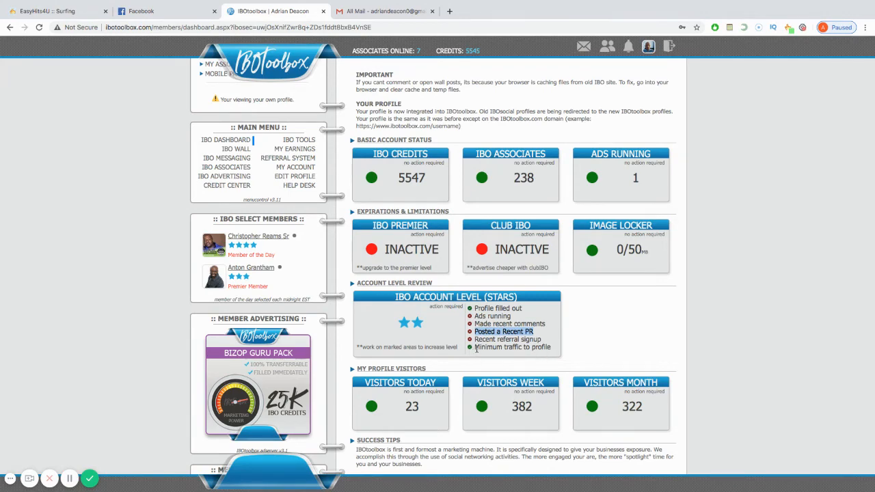
# Highlight the Member of the Day label under IBO Select Members and load that member's profile card
pyautogui.scroll(2, 328, 246)
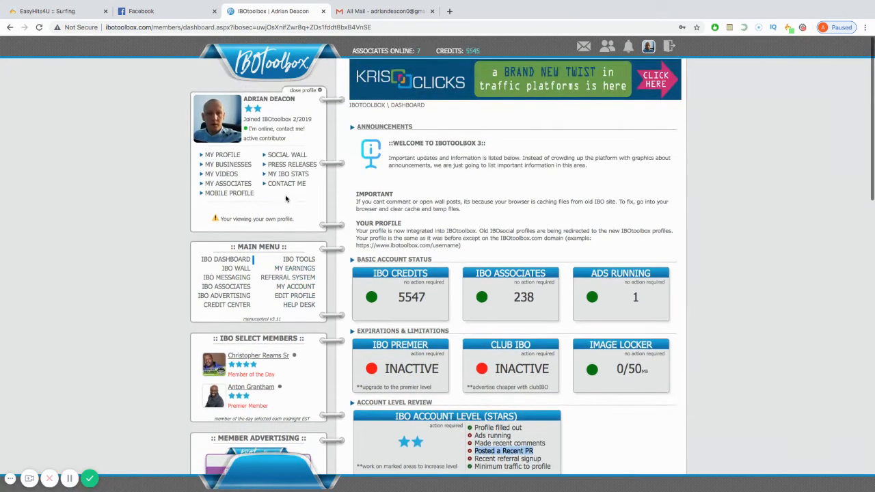
pyautogui.scroll(-2, 273, 198)
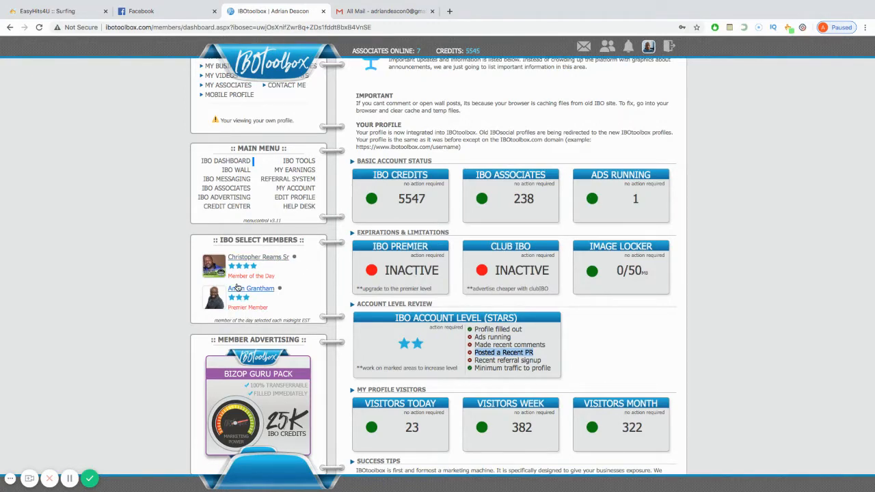
pyautogui.moveTo(279, 276); pyautogui.dragTo(228, 276)
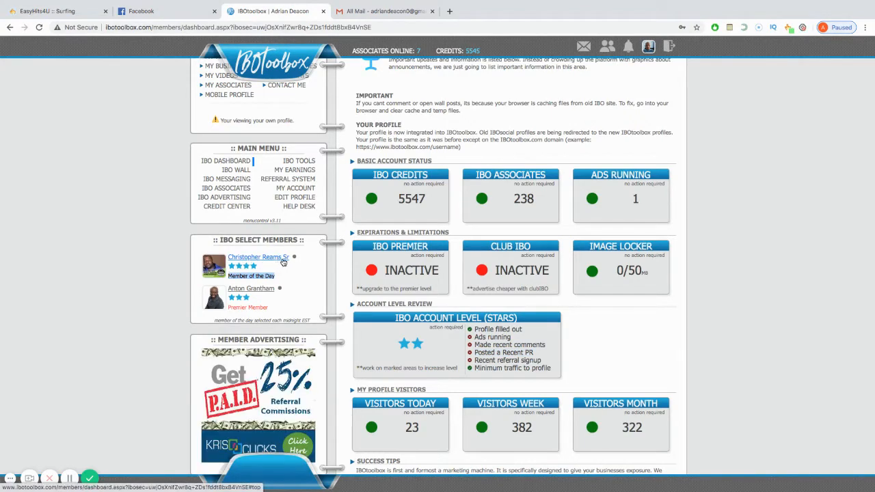
pyautogui.click(249, 260)
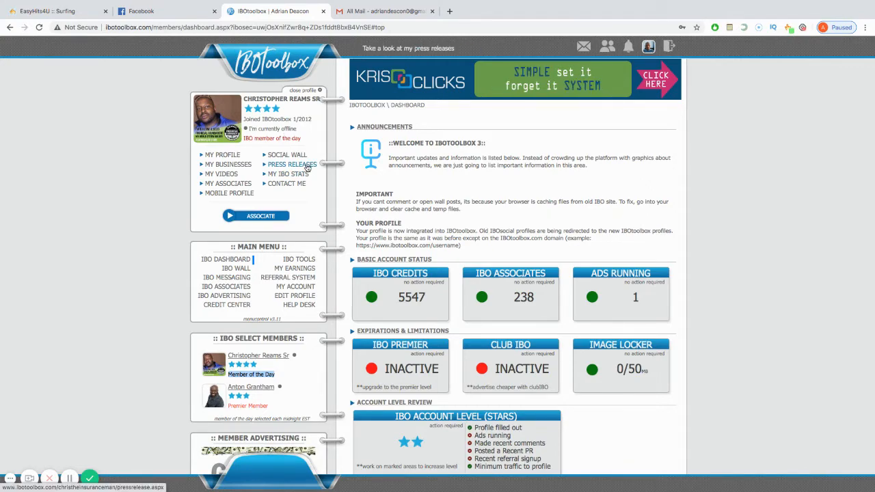
pyautogui.scroll(-4, 311, 169)
pyautogui.scroll(4, 312, 169)
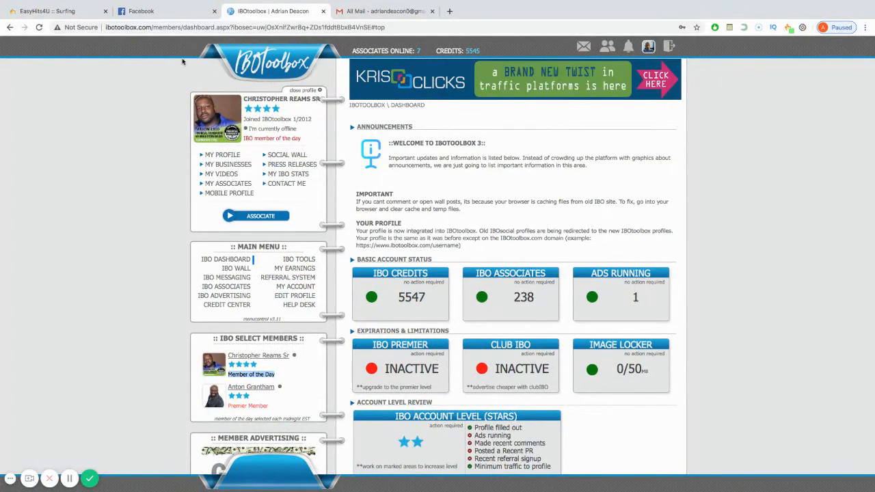
# Check All Mail in Gmail, return to IBOtoolbox and restore the own profile card
pyautogui.click(380, 11)
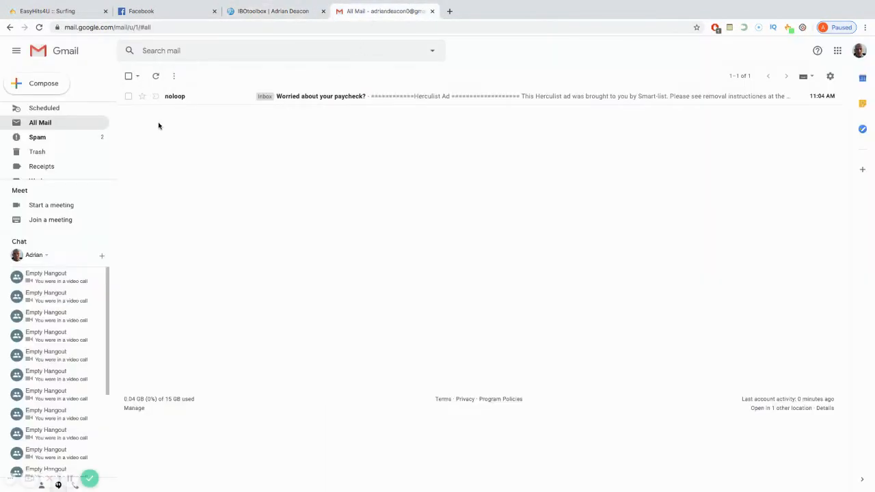
pyautogui.click(276, 15)
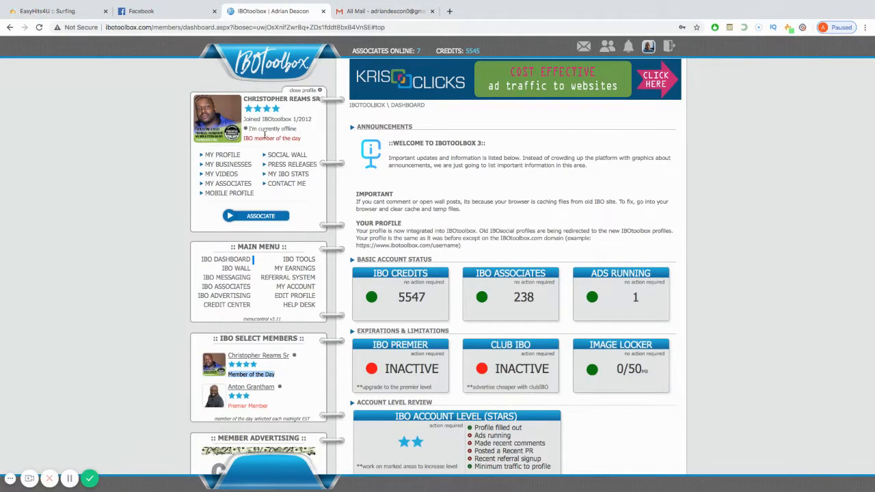
pyautogui.click(649, 47)
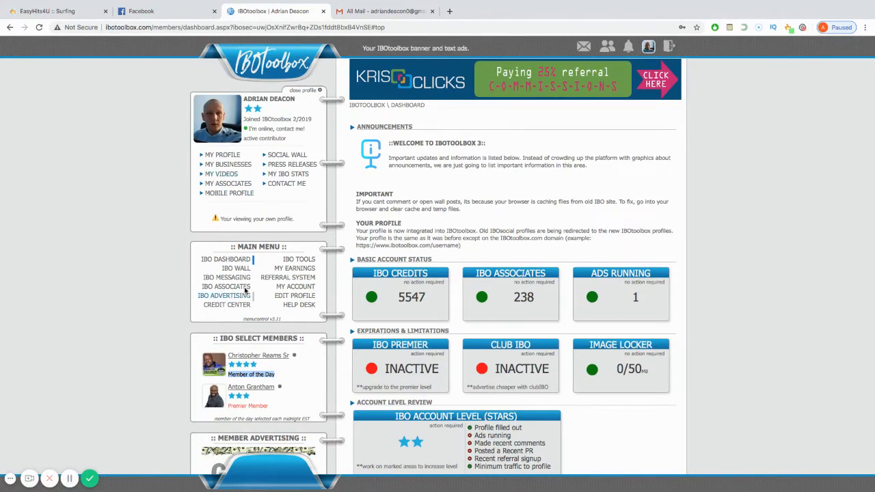
# Open the IBO Wall, read down to the end of the posts and display more of them
pyautogui.click(233, 269)
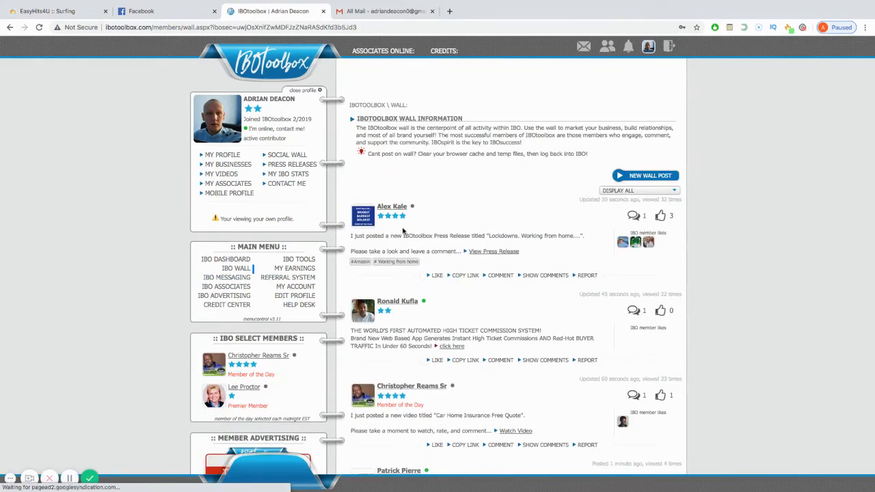
pyautogui.scroll(-3, 400, 236)
pyautogui.scroll(-5, 403, 229)
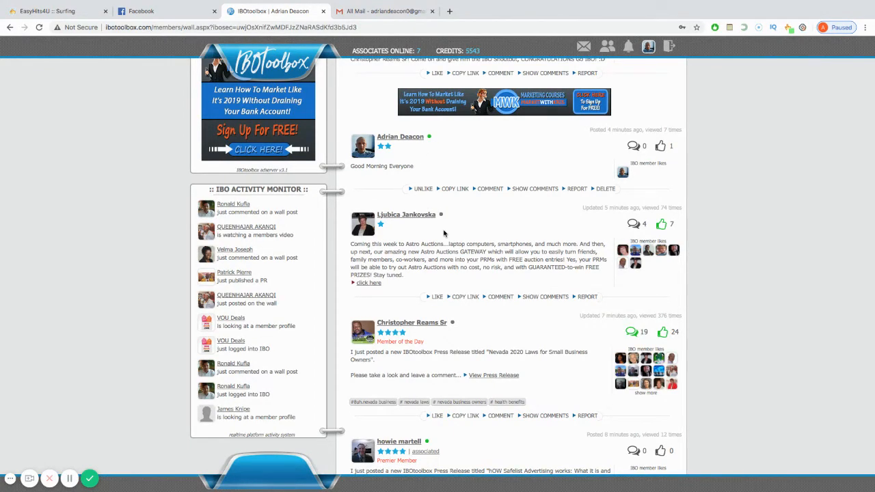
pyautogui.scroll(-4, 444, 234)
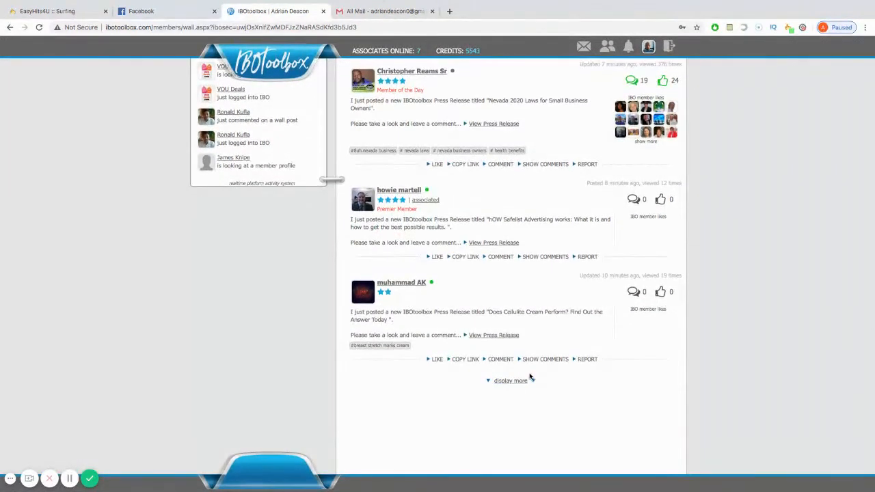
pyautogui.click(511, 383)
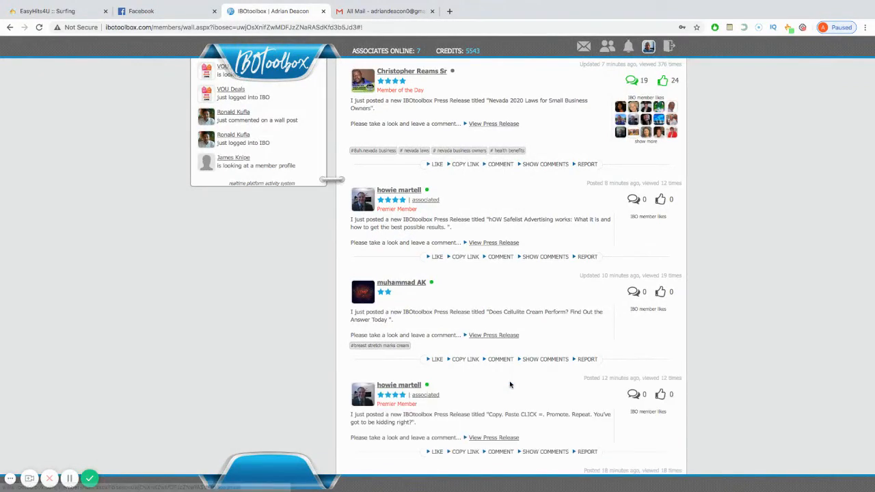
# Find the own wall post about getting 100/200 Tier One business opportunity leads, open its video and pause playback
pyautogui.scroll(-4, 432, 381)
pyautogui.scroll(-4, 431, 380)
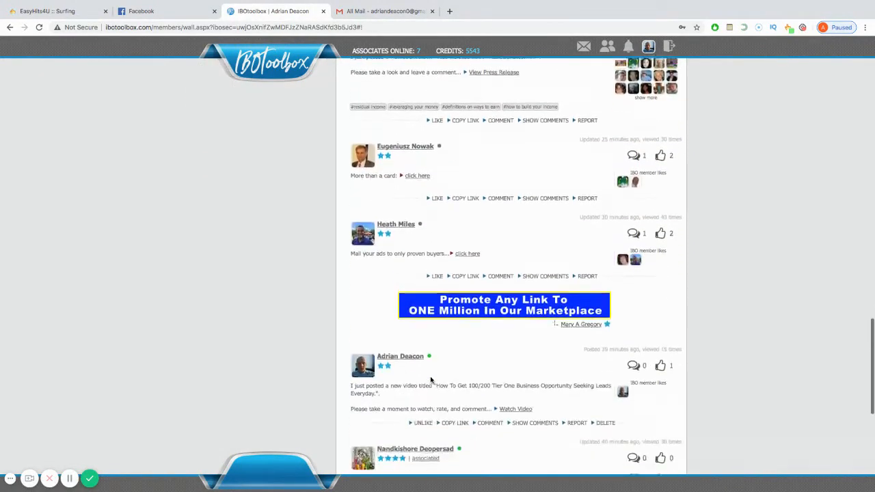
pyautogui.scroll(-2, 432, 325)
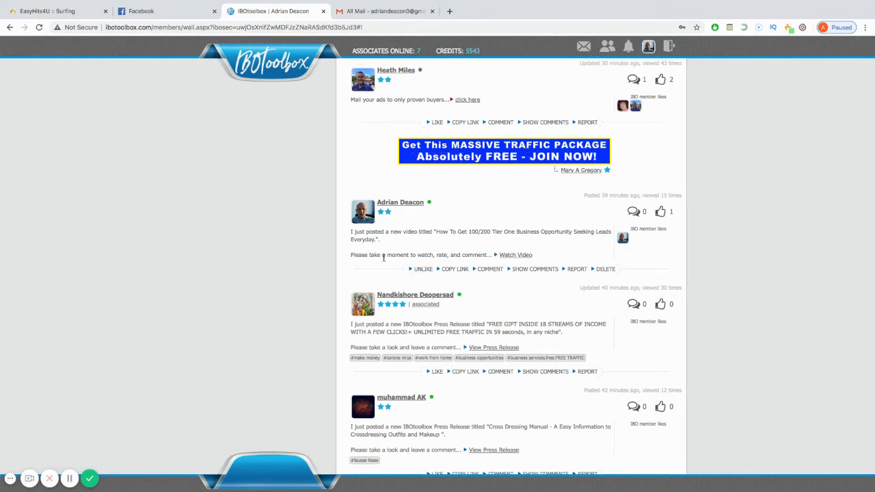
pyautogui.click(516, 257)
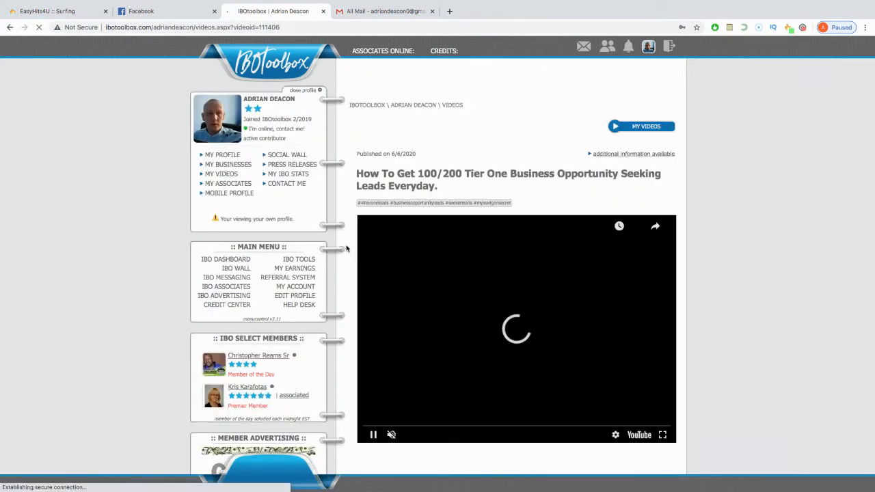
pyautogui.click(374, 435)
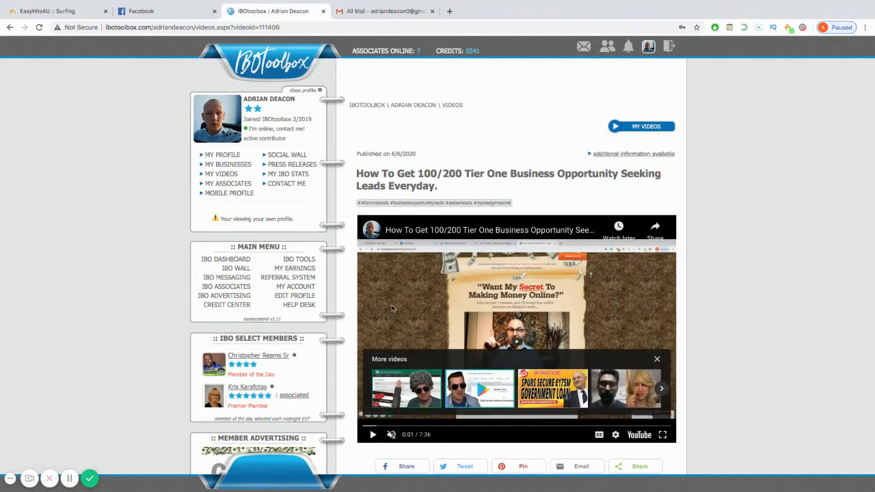
# Review the sharing options and IBO Member Comments below the video and close the profile card
pyautogui.scroll(-2, 459, 260)
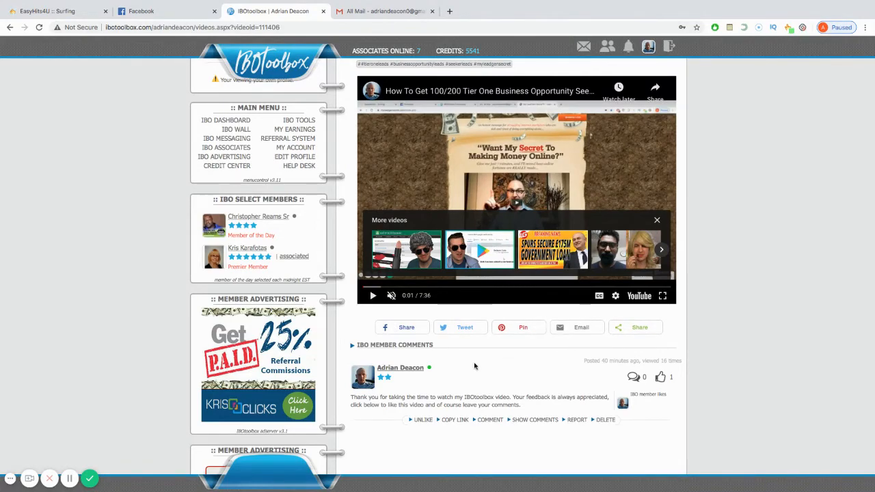
pyautogui.scroll(-2, 476, 364)
pyautogui.scroll(4, 475, 363)
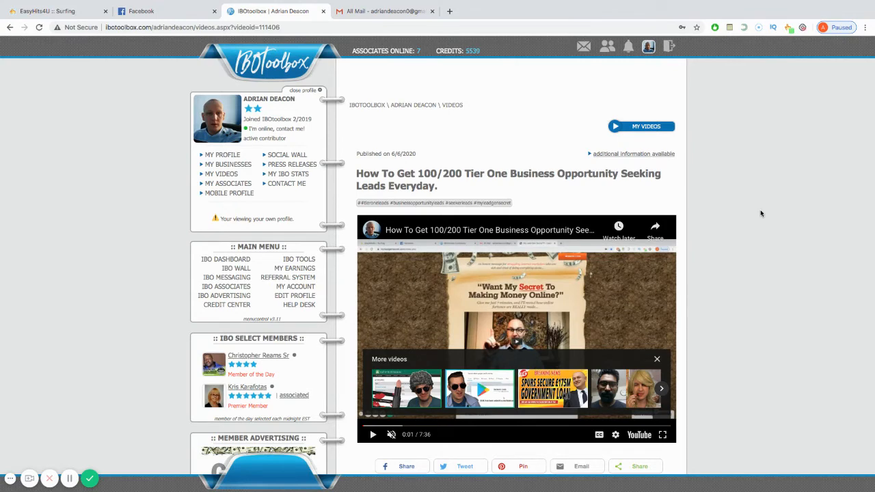
pyautogui.click(320, 89)
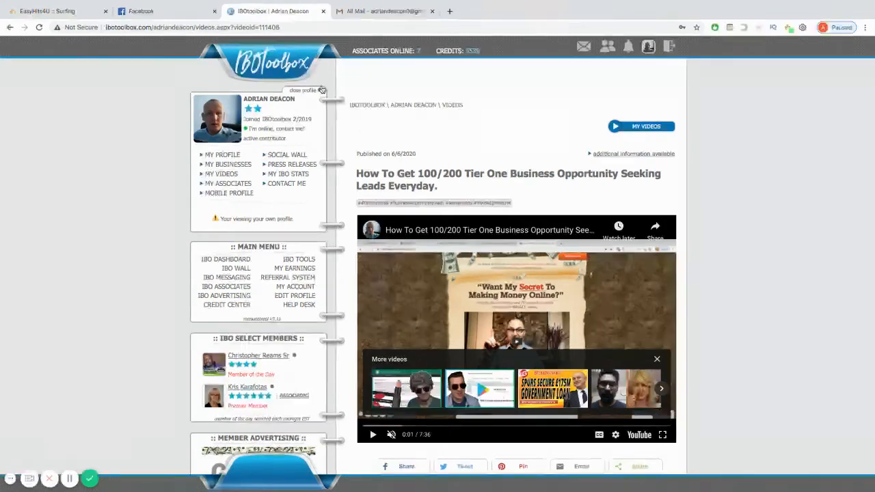